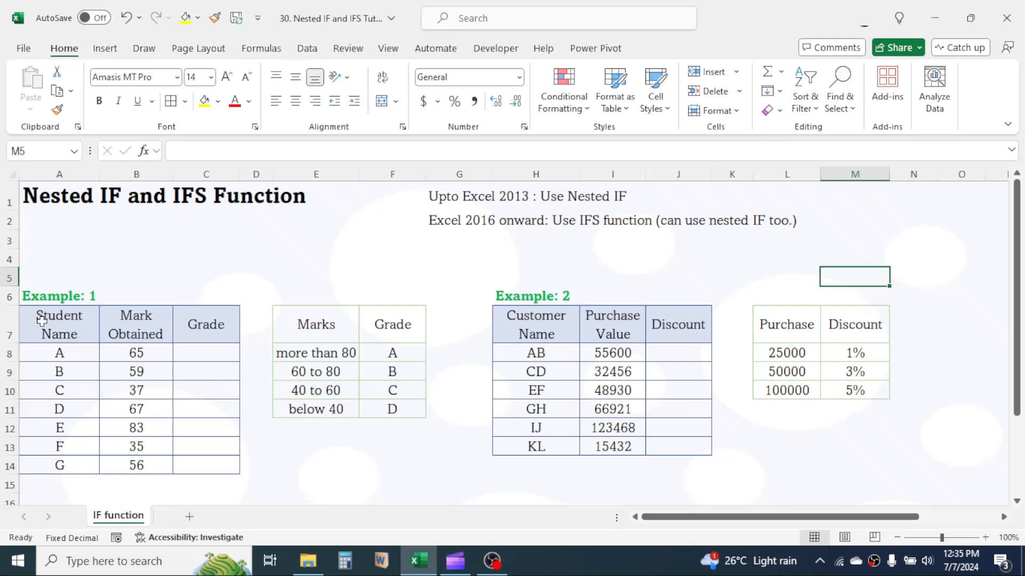
Step: Examine Example 1's student marks table, its empty Grade column and the marks-to-grade criteria table beside it
{"action": "left_click_drag", "start_coordinate": [40, 322], "coordinate": [136, 328]}
{"action": "left_click_drag", "start_coordinate": [190, 361], "coordinate": [204, 468]}
{"action": "left_click_drag", "start_coordinate": [67, 330], "coordinate": [63, 467]}
{"action": "left_click_drag", "start_coordinate": [142, 320], "coordinate": [138, 467]}
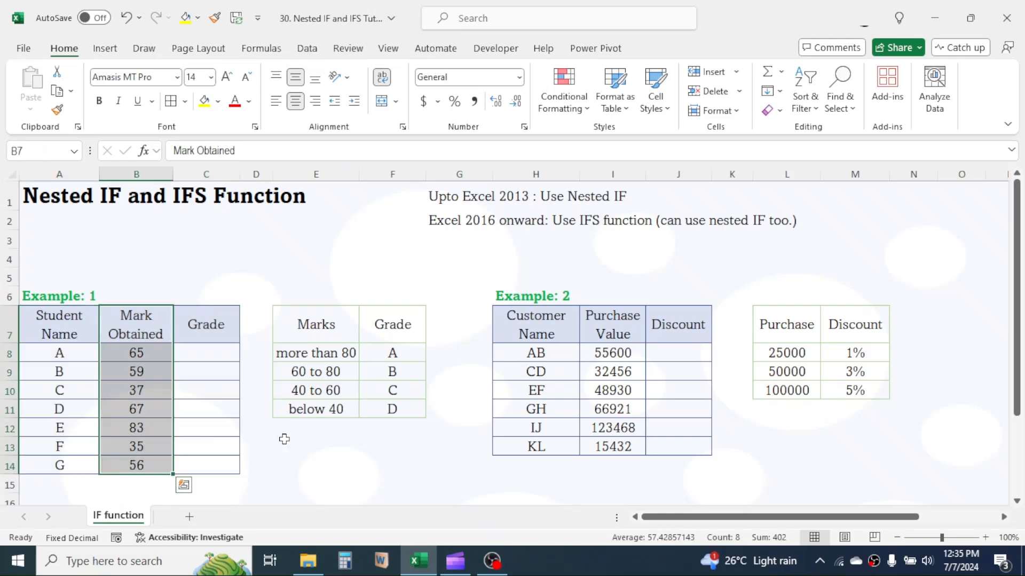
{"action": "left_click", "coordinate": [215, 353]}
{"action": "left_click_drag", "start_coordinate": [217, 336], "coordinate": [209, 468]}
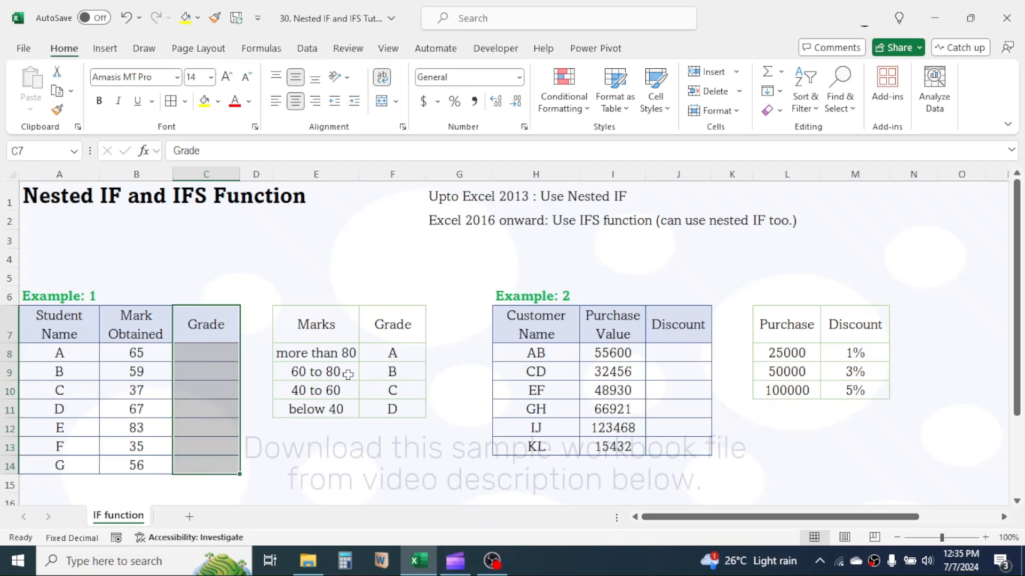
{"action": "left_click", "coordinate": [329, 326]}
{"action": "left_click_drag", "start_coordinate": [329, 326], "coordinate": [378, 405]}
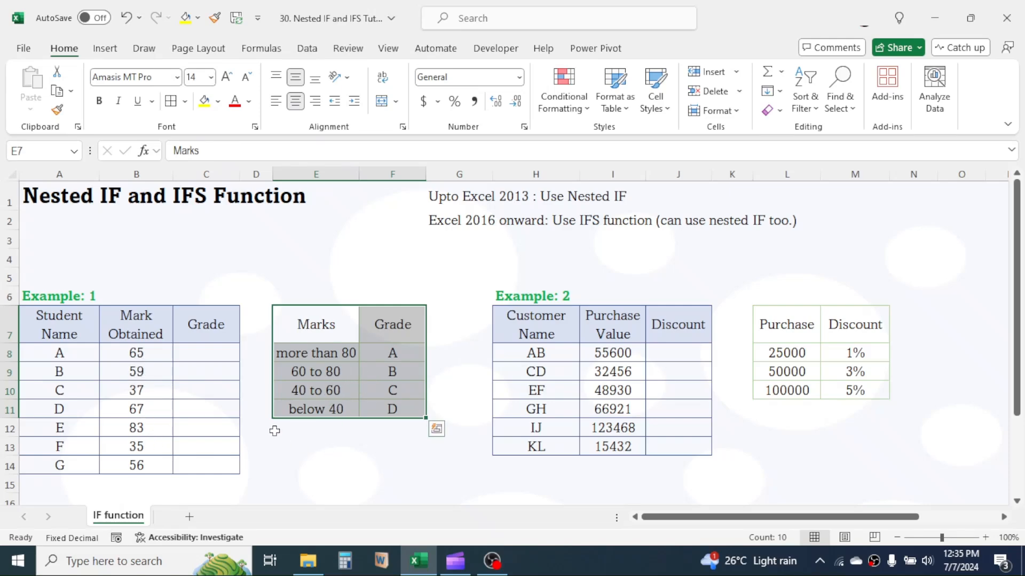
{"action": "left_click", "coordinate": [213, 356]}
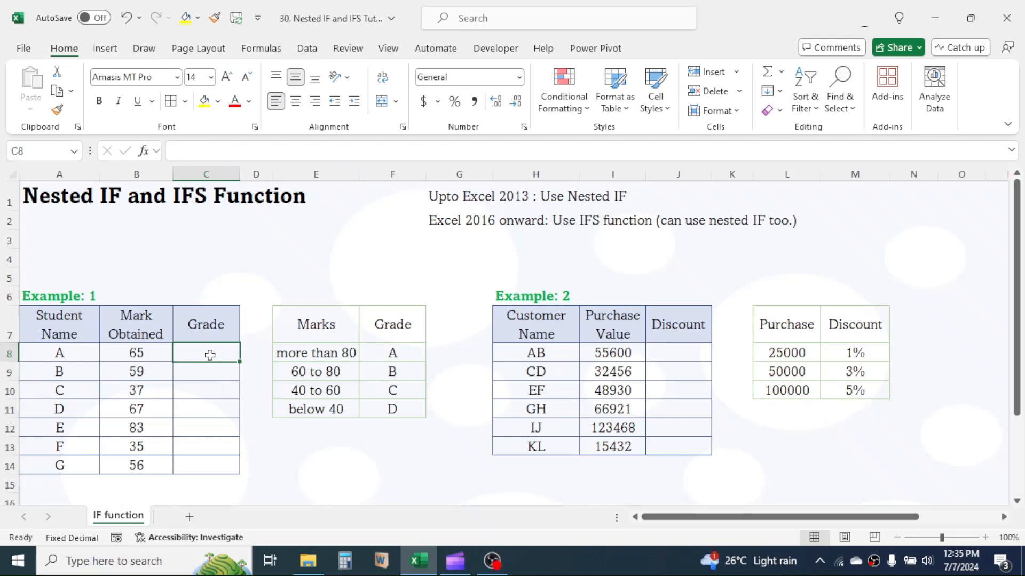
Step: Examine Example 2's customer purchase table, its empty Discount column and the purchase-to-discount criteria table
{"action": "left_click_drag", "start_coordinate": [545, 328], "coordinate": [676, 442]}
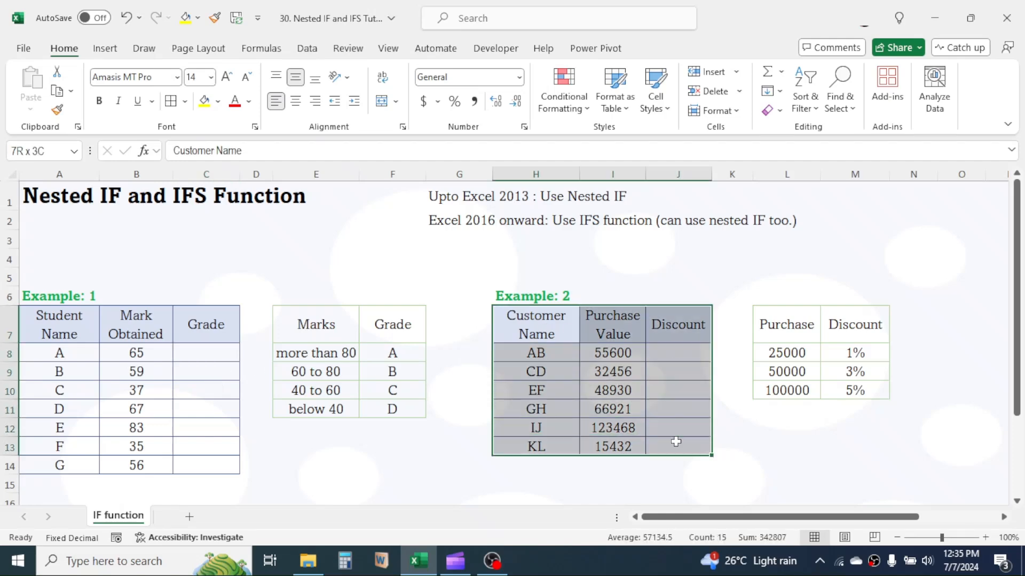
{"action": "left_click", "coordinate": [602, 334]}
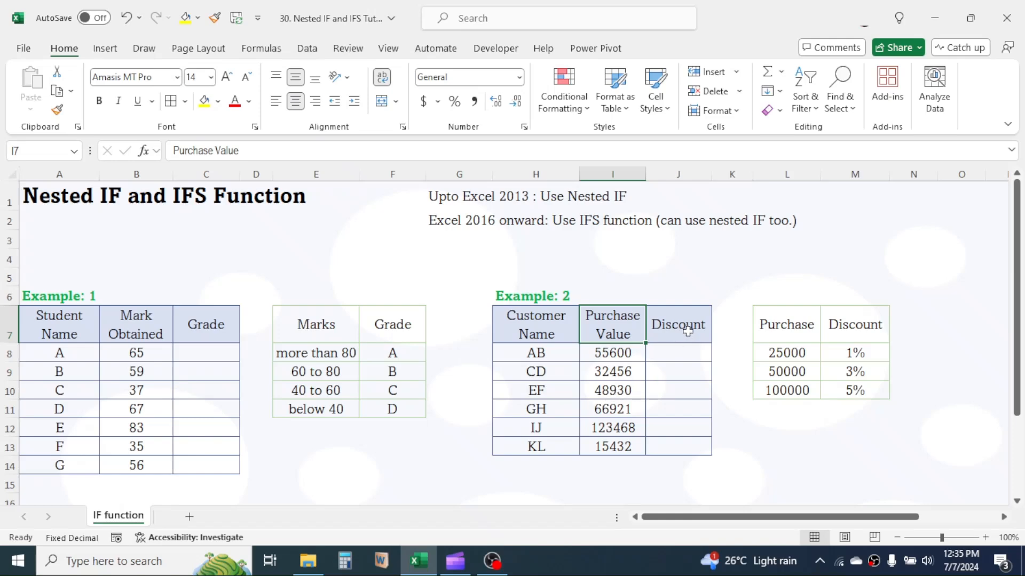
{"action": "left_click_drag", "start_coordinate": [686, 326], "coordinate": [689, 446]}
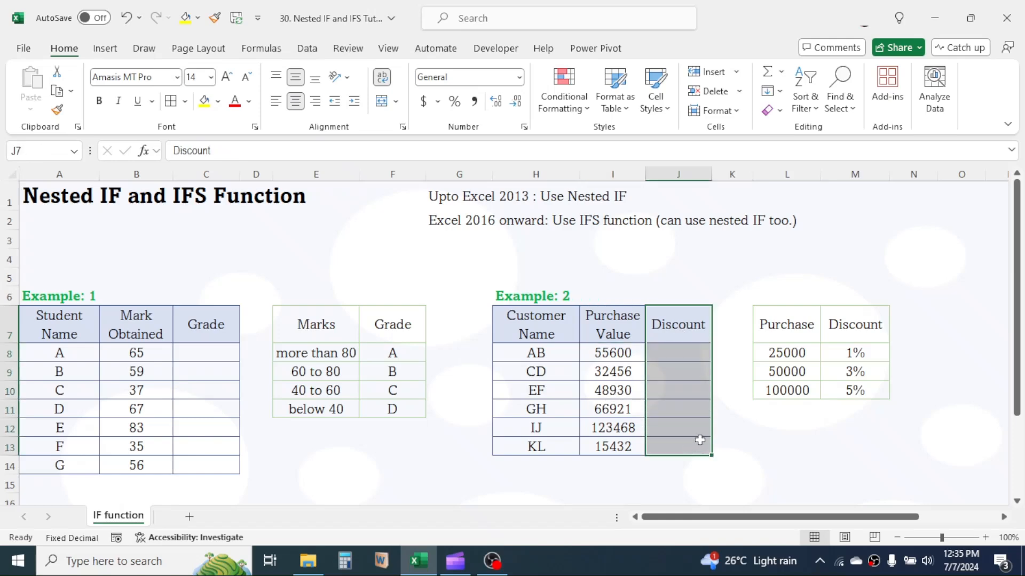
{"action": "left_click", "coordinate": [789, 320]}
{"action": "left_click_drag", "start_coordinate": [790, 320], "coordinate": [854, 391]}
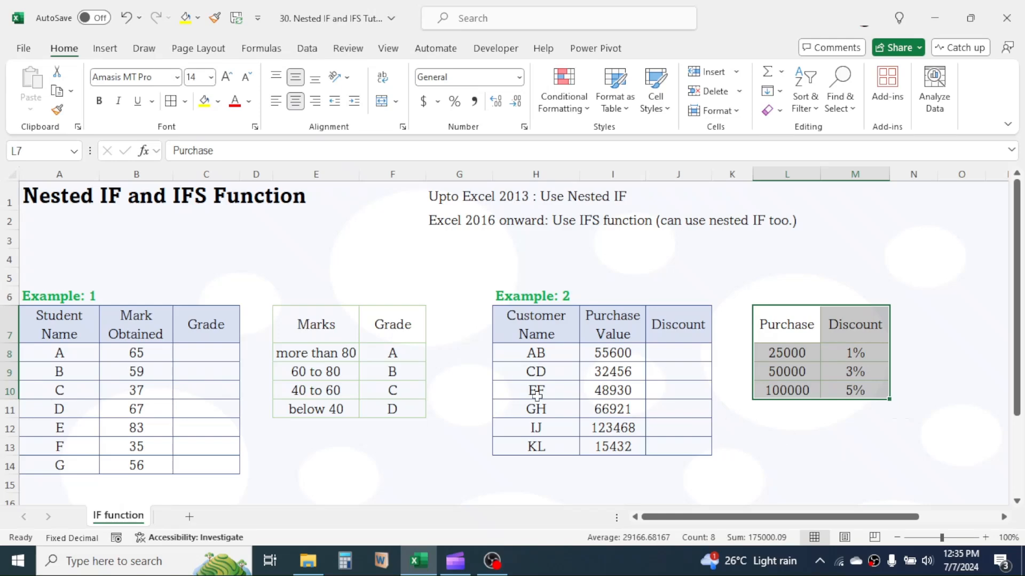
{"action": "left_click", "coordinate": [222, 352]}
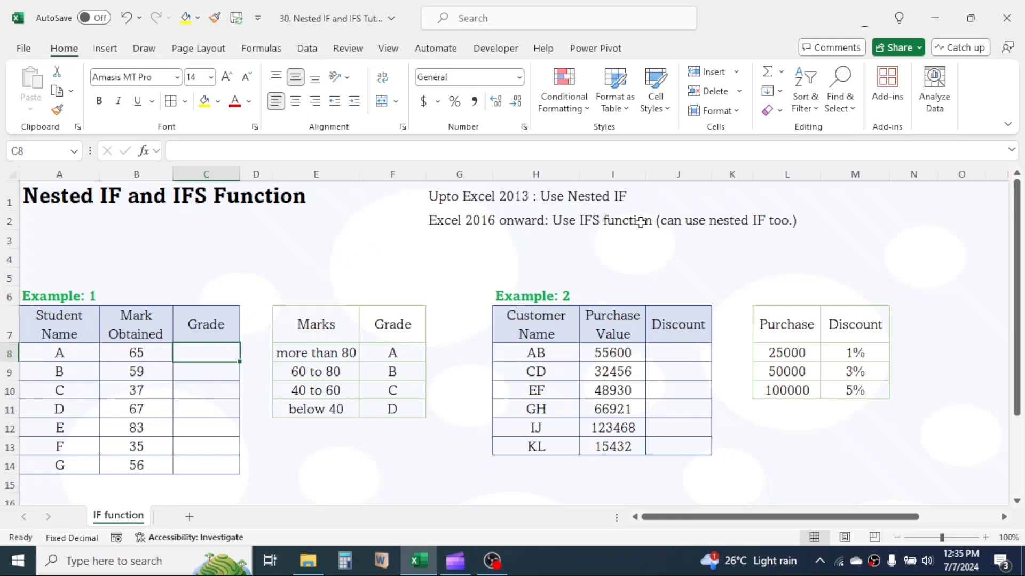
{"action": "left_click", "coordinate": [754, 328]}
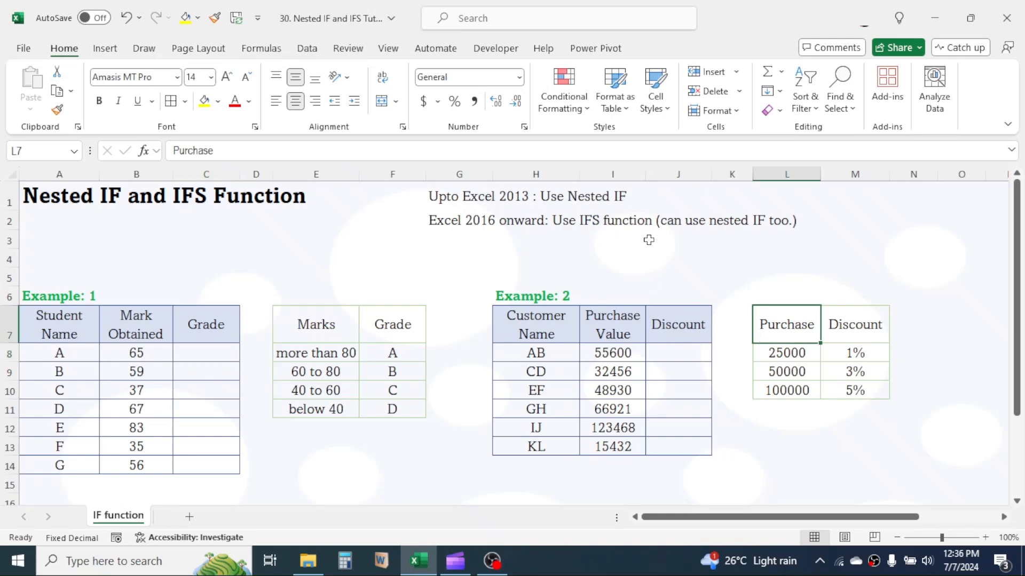
Step: Review the notes in rows 1 and 2 on which Excel versions use nested IF and which use IFS
{"action": "left_click", "coordinate": [405, 261]}
{"action": "left_click_drag", "start_coordinate": [448, 198], "coordinate": [659, 197]}
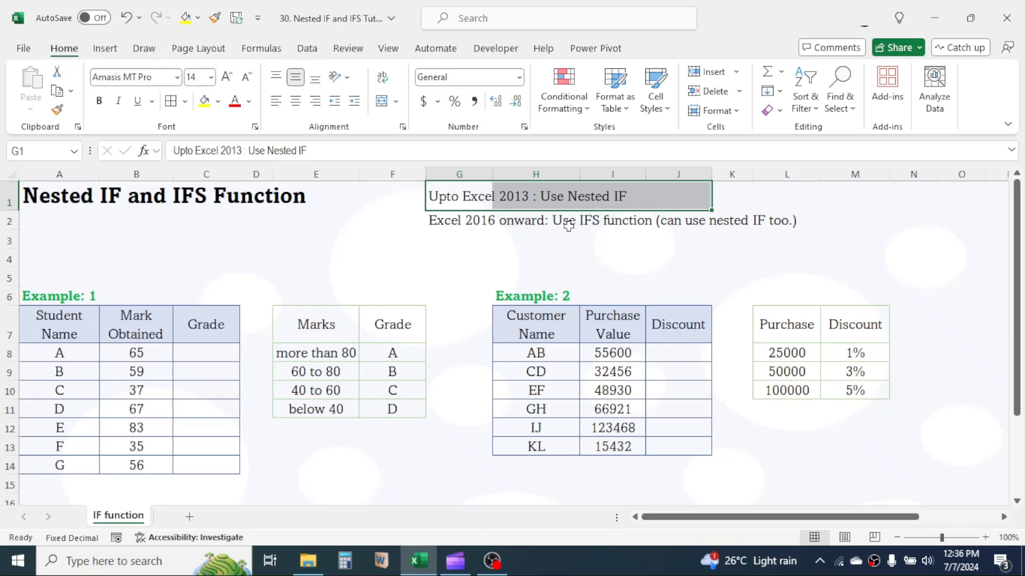
{"action": "left_click", "coordinate": [461, 262]}
{"action": "left_click_drag", "start_coordinate": [454, 221], "coordinate": [854, 222]}
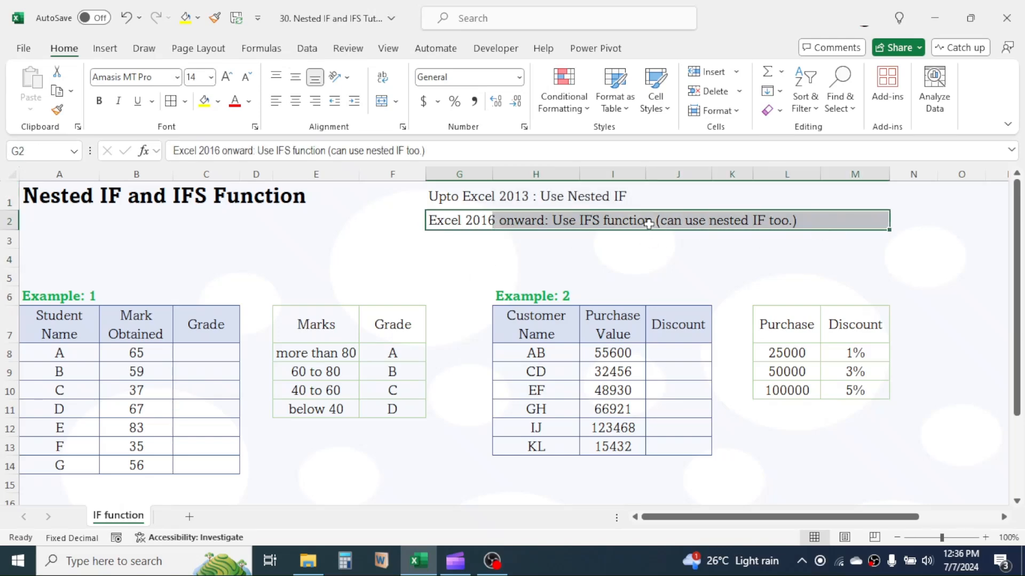
{"action": "left_click", "coordinate": [560, 257]}
Step: Start an IF formula in C8 that returns "A" when the mark in B8 is greater than 80
{"action": "left_click", "coordinate": [207, 357]}
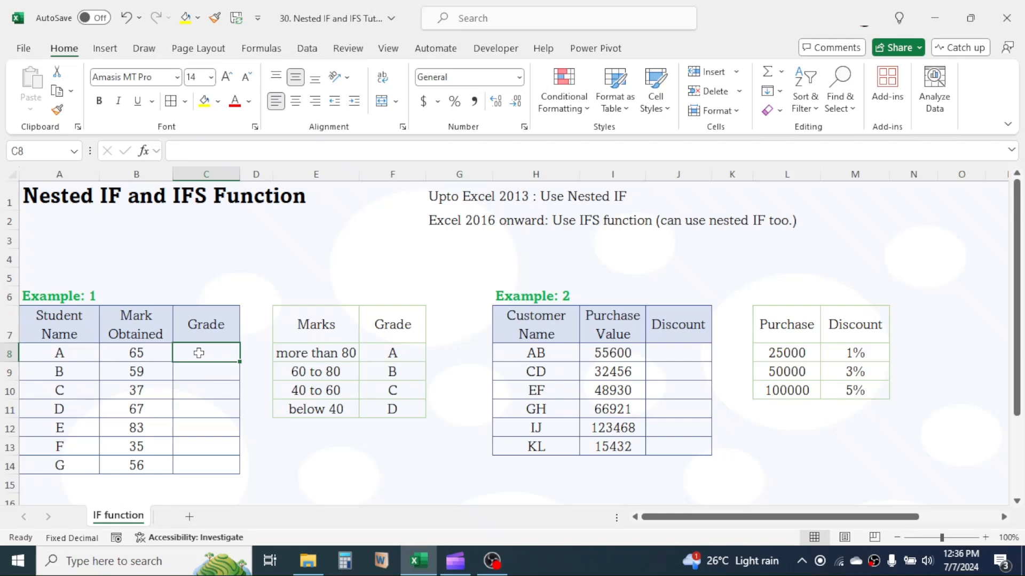
{"action": "type", "text": "="}
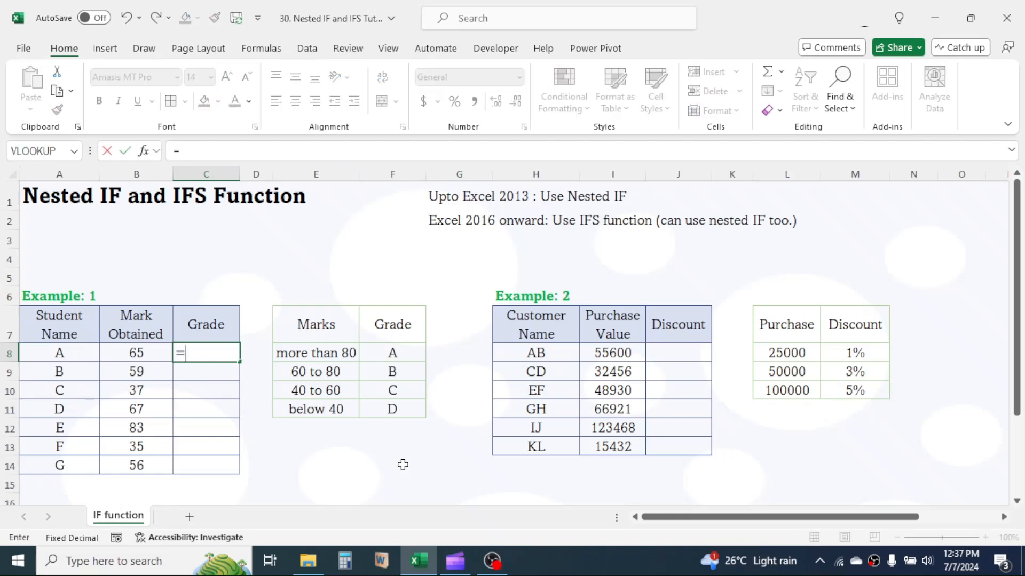
{"action": "type", "text": "IF("}
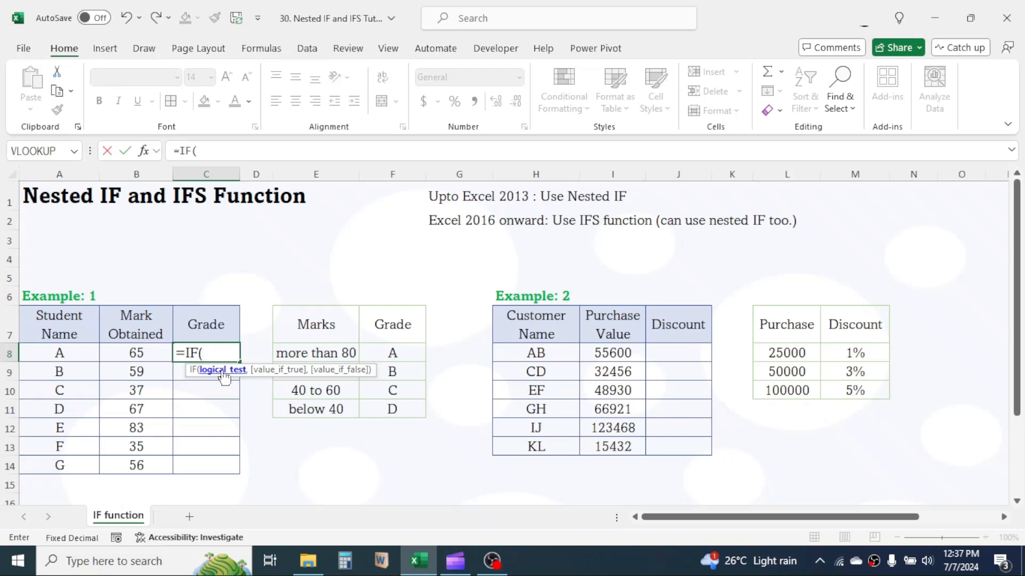
{"action": "left_click", "coordinate": [148, 350]}
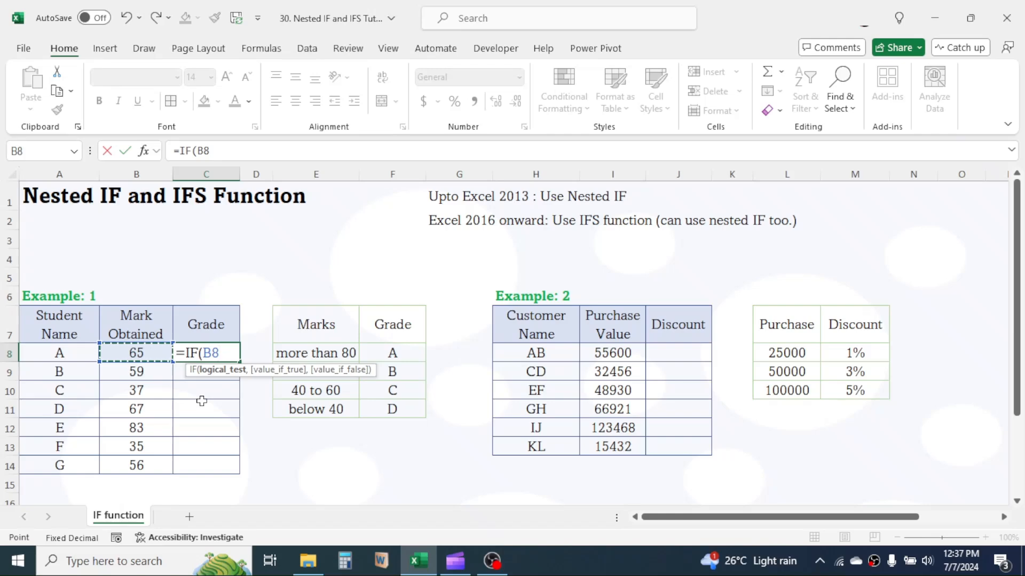
{"action": "type", "text": ">80,"}
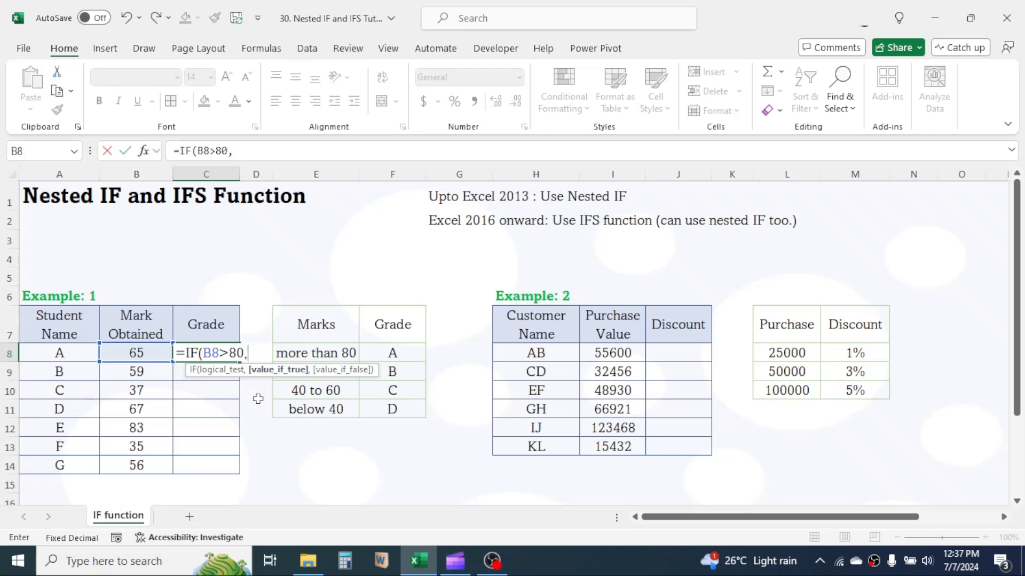
{"action": "type", "text": "\"A\","}
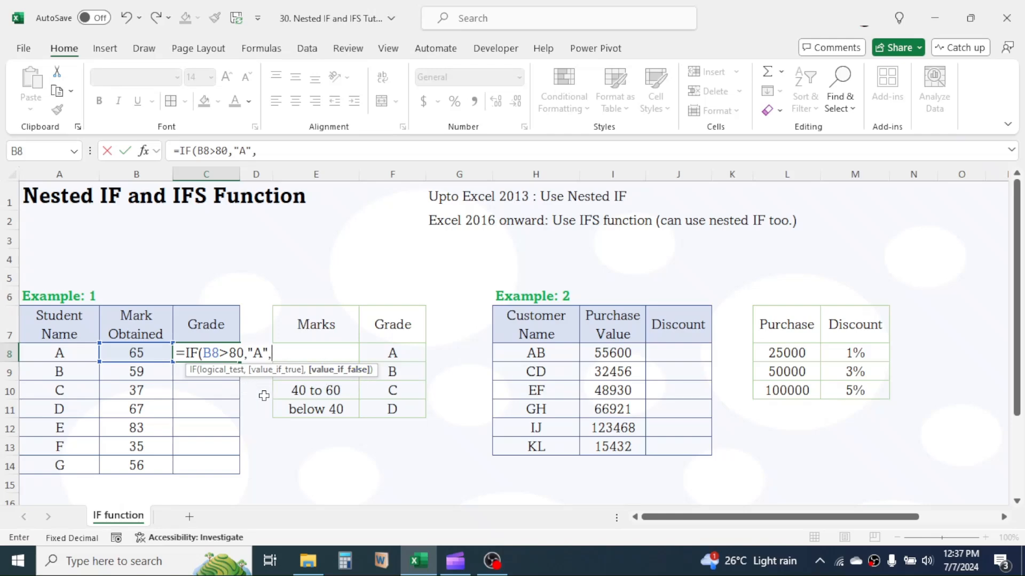
Step: Nest a second IF as the value-if-false argument, returning "B" when B8 is at least 60
{"action": "type", "text": "IF"}
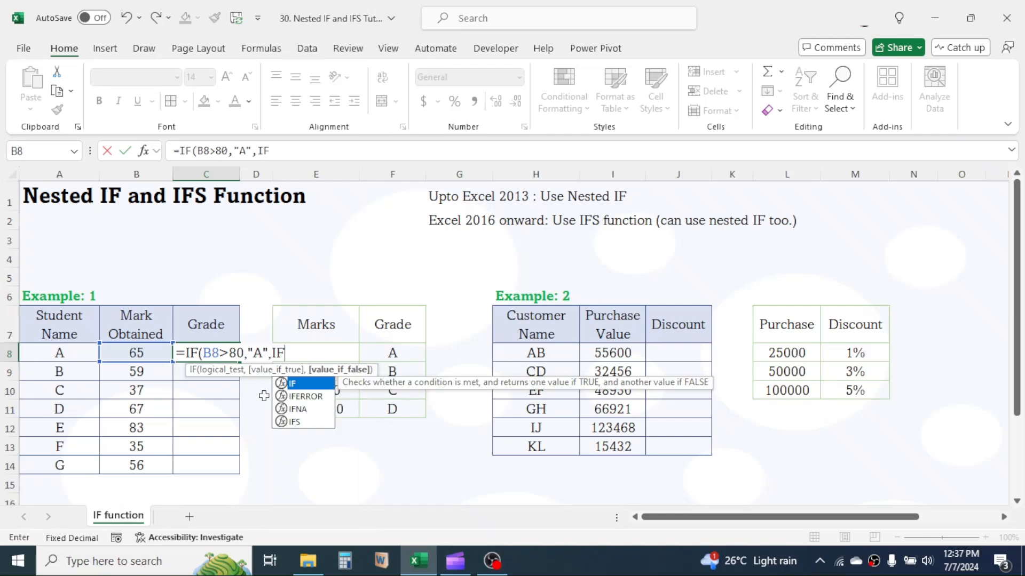
{"action": "type", "text": "("}
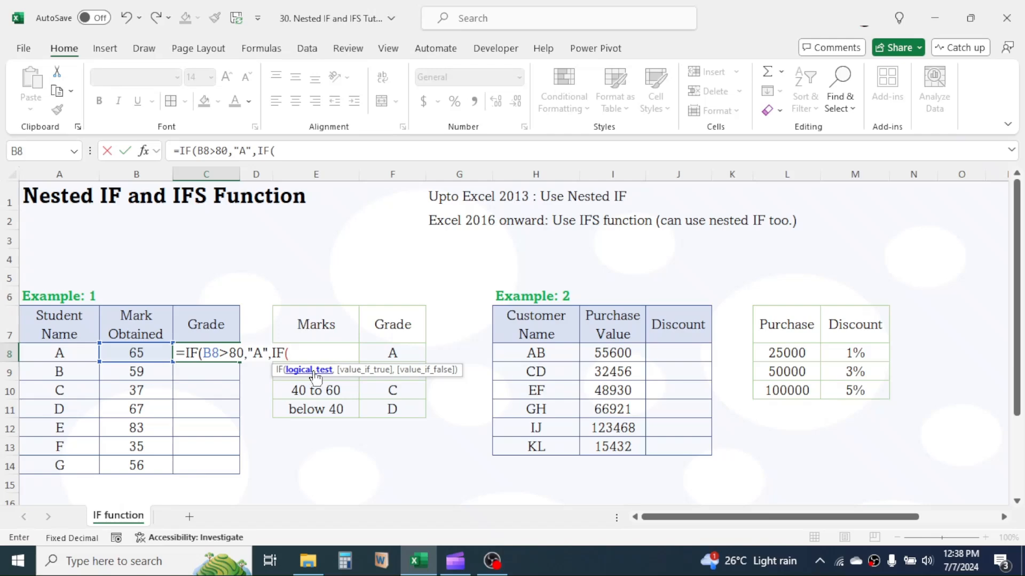
{"action": "left_click", "coordinate": [144, 352]}
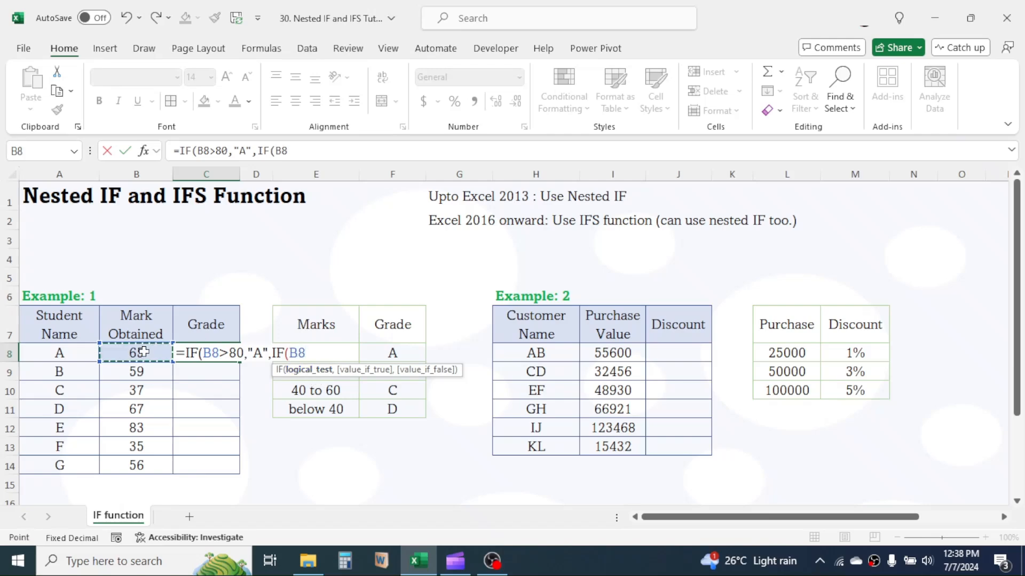
{"action": "type", "text": ">=60,"}
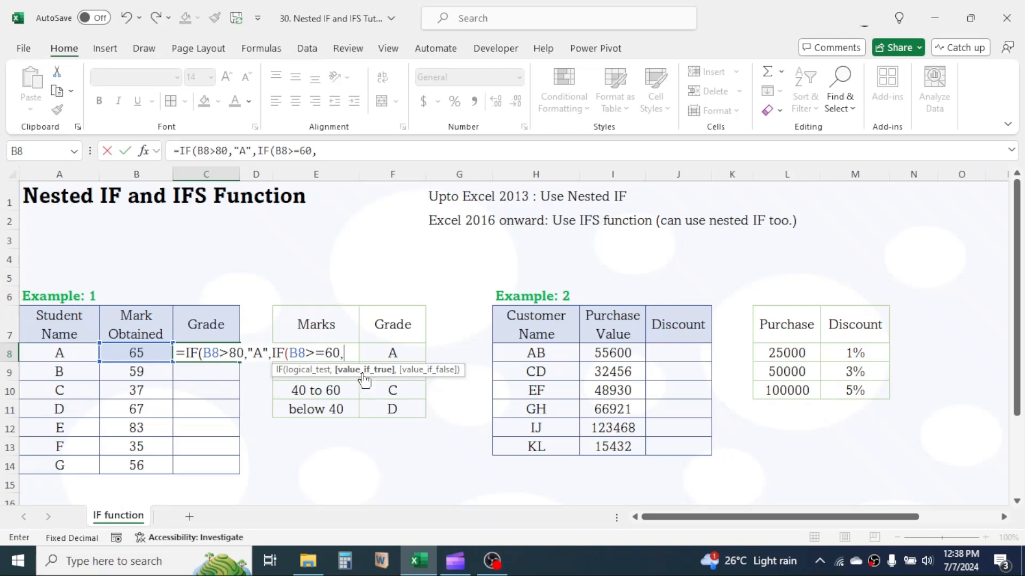
{"action": "type", "text": "\"B"}
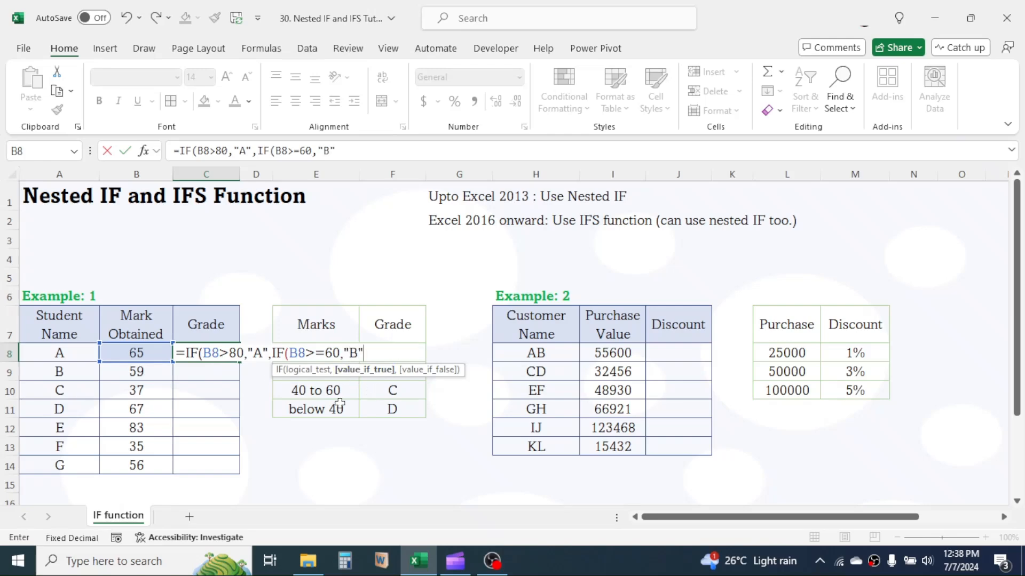
{"action": "type", "text": "\","}
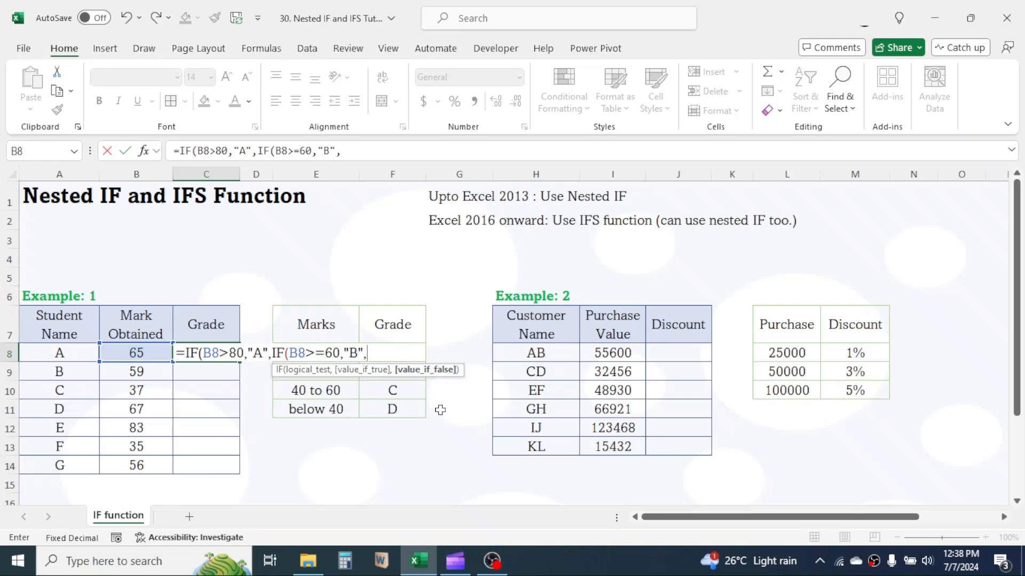
Step: Nest a third IF returning "C" when B8>=40 and otherwise "D", and complete the formula with all three brackets closed
{"action": "type", "text": "IF("}
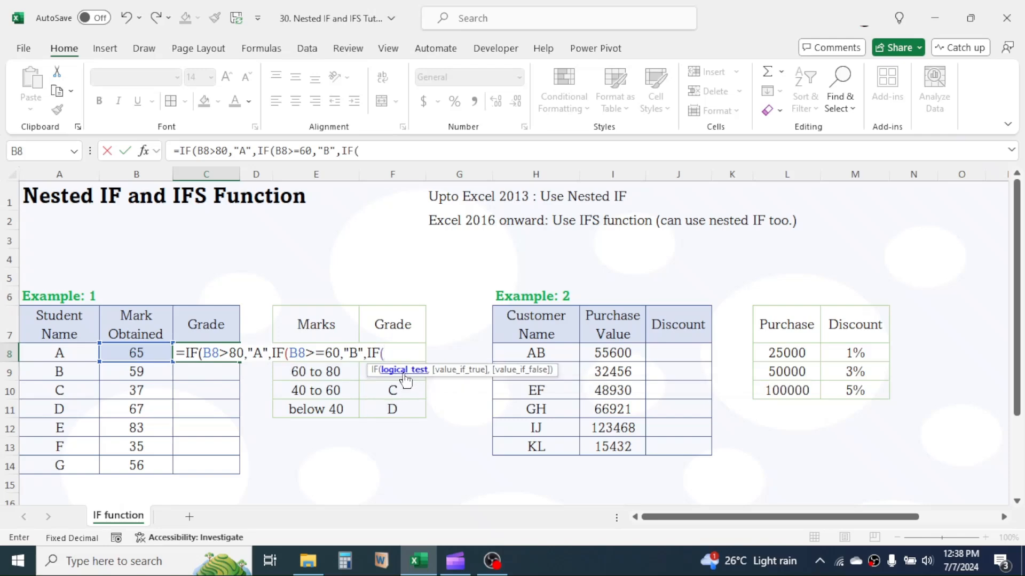
{"action": "left_click", "coordinate": [136, 352]}
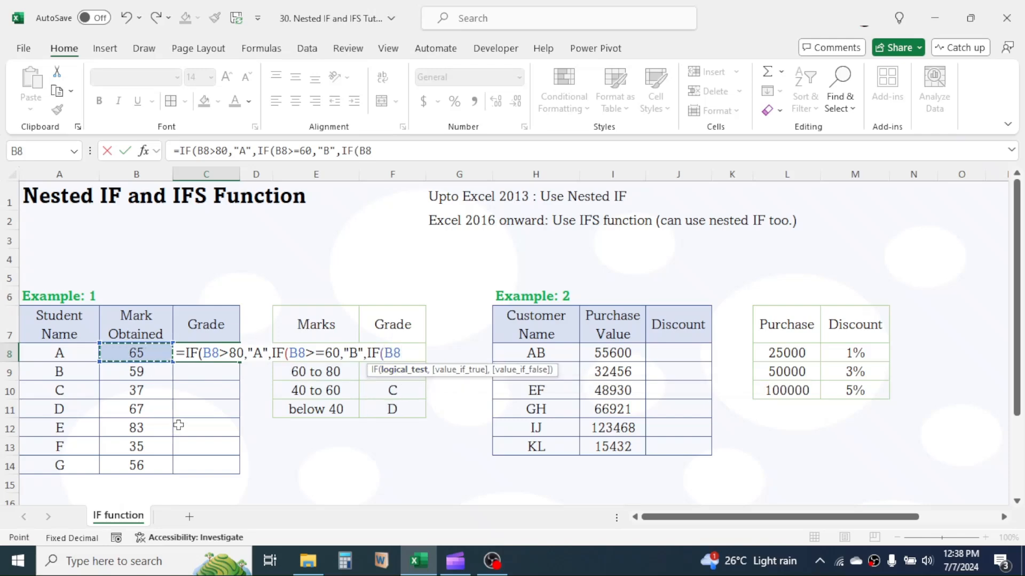
{"action": "type", "text": ">=40,\"C"}
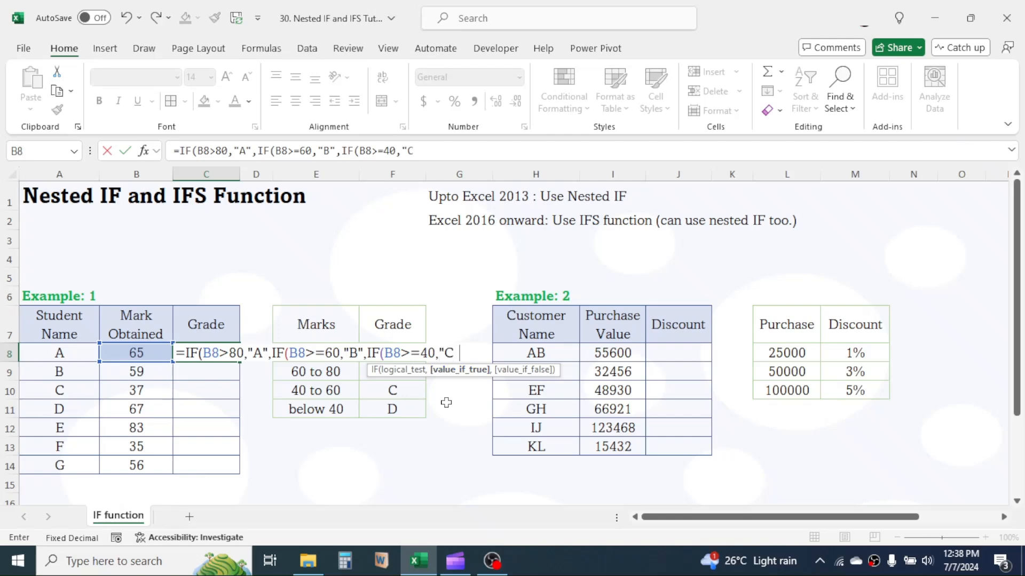
{"action": "type", "text": "\","}
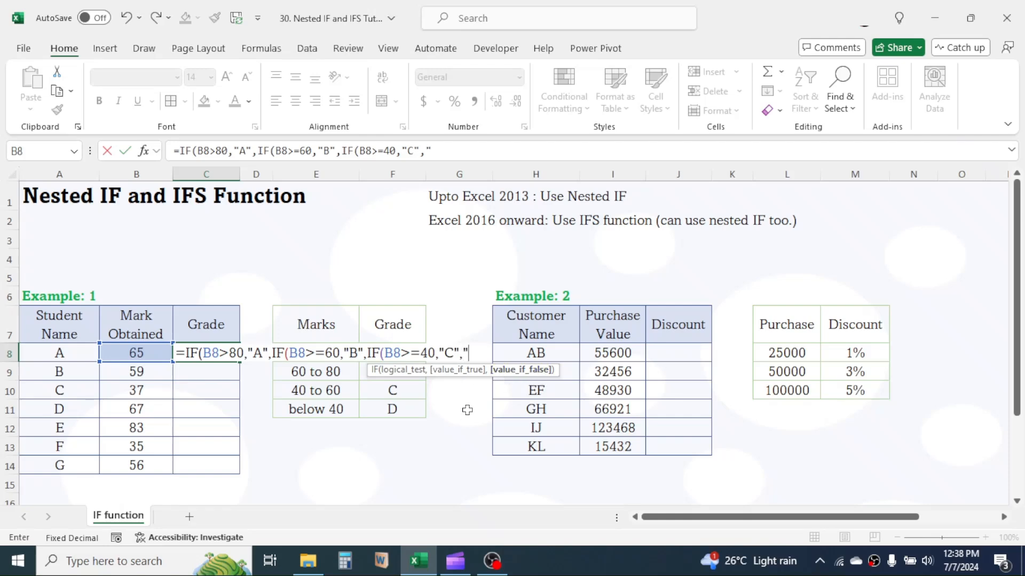
{"action": "type", "text": "\"D\")))"}
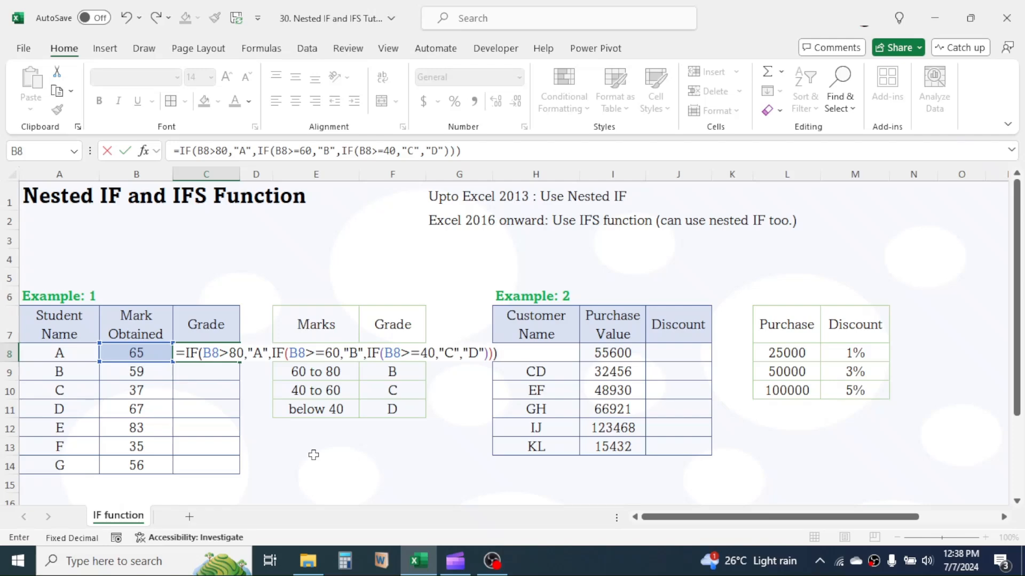
{"action": "key", "text": "Return"}
Step: Fill the grade formula from C8 down to C14 and centre the grades horizontally
{"action": "left_click", "coordinate": [204, 357]}
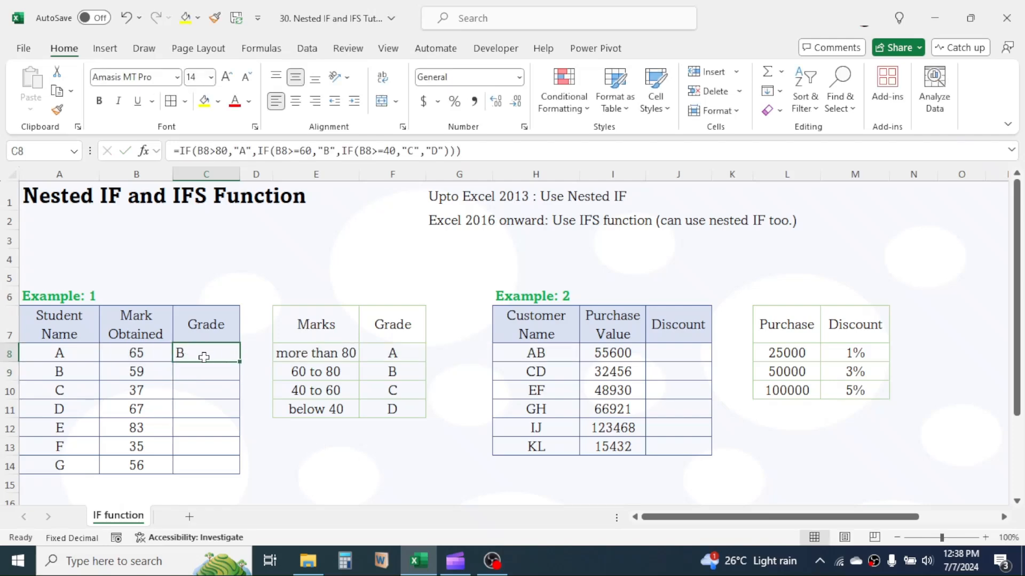
{"action": "left_click_drag", "start_coordinate": [238, 364], "coordinate": [237, 469]}
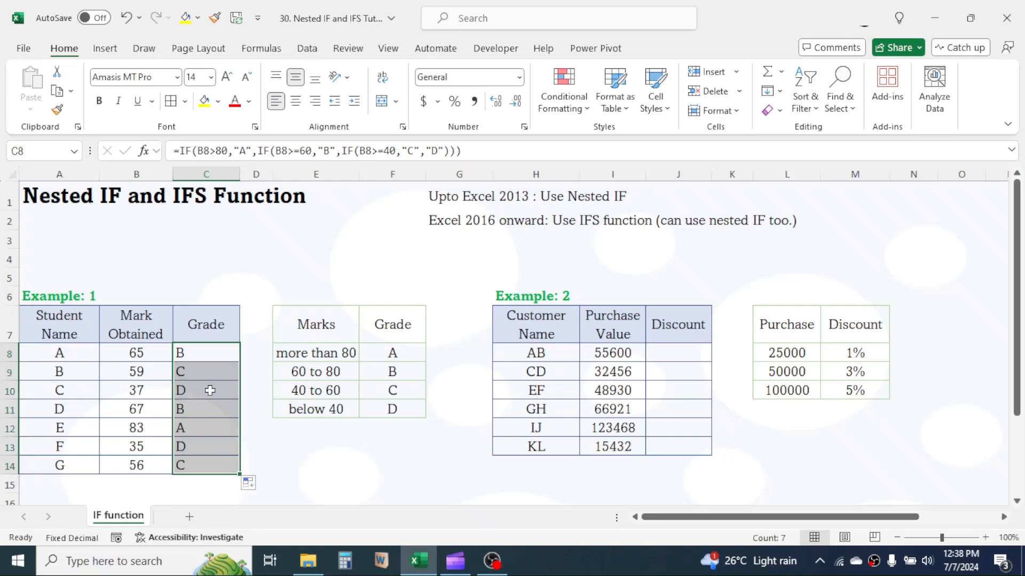
{"action": "left_click", "coordinate": [295, 101]}
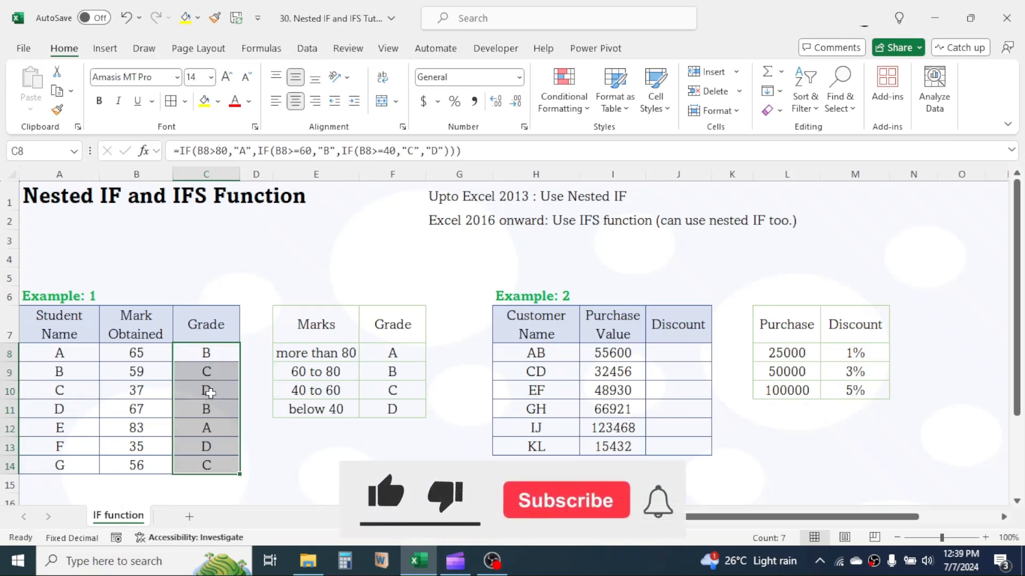
{"action": "left_click", "coordinate": [295, 453]}
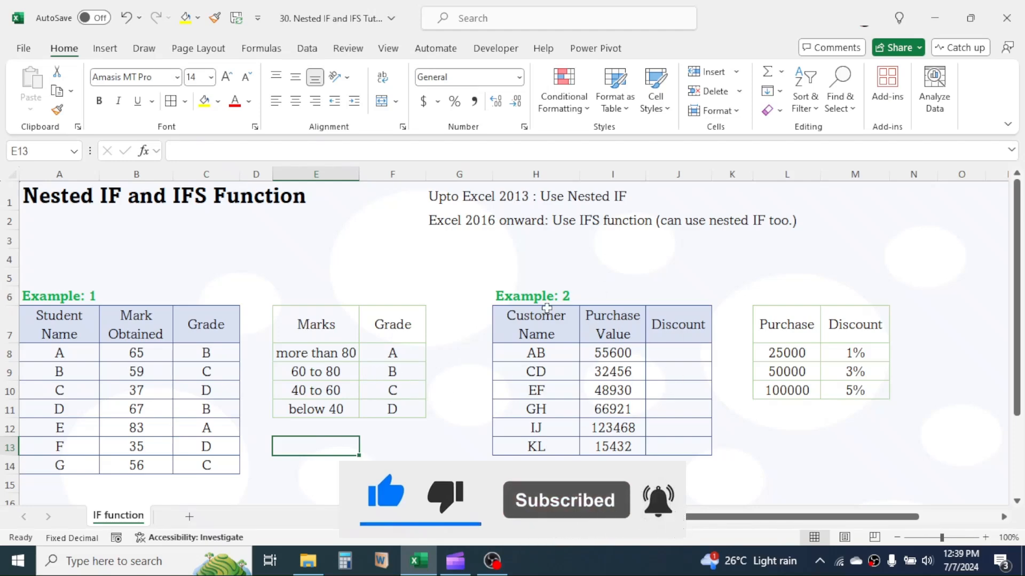
Step: Start an IFS formula in J8 that returns I8*5% when the purchase value in I8 is at least 100000
{"action": "left_click", "coordinate": [669, 359]}
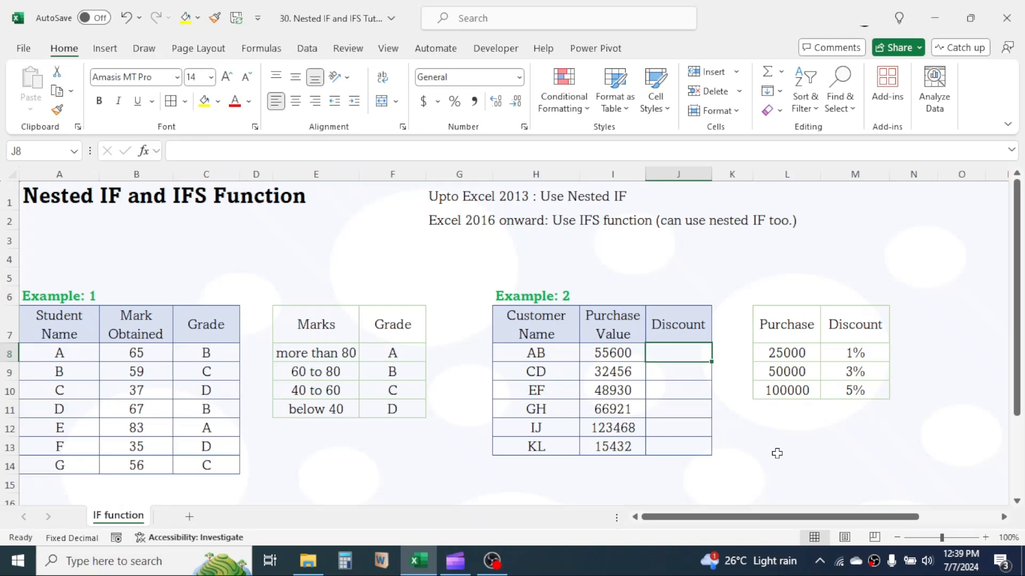
{"action": "type", "text": "=IFS("}
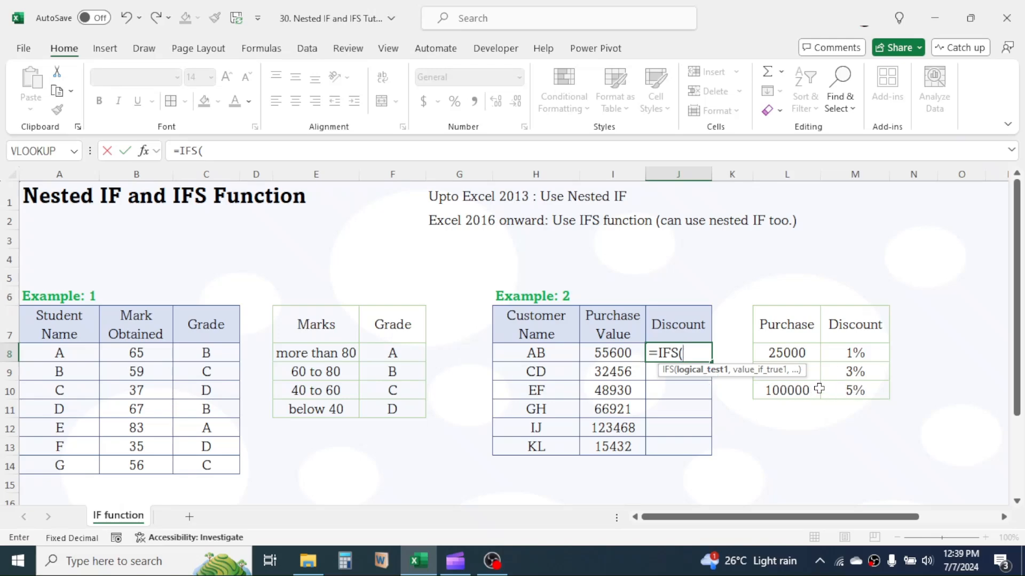
{"action": "left_click", "coordinate": [621, 349]}
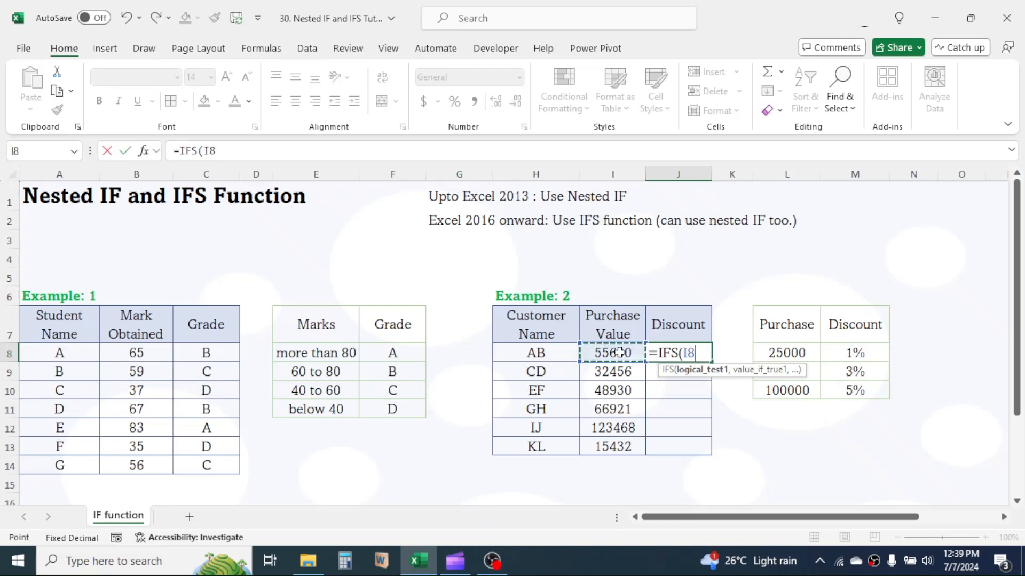
{"action": "type", "text": ">=100000"}
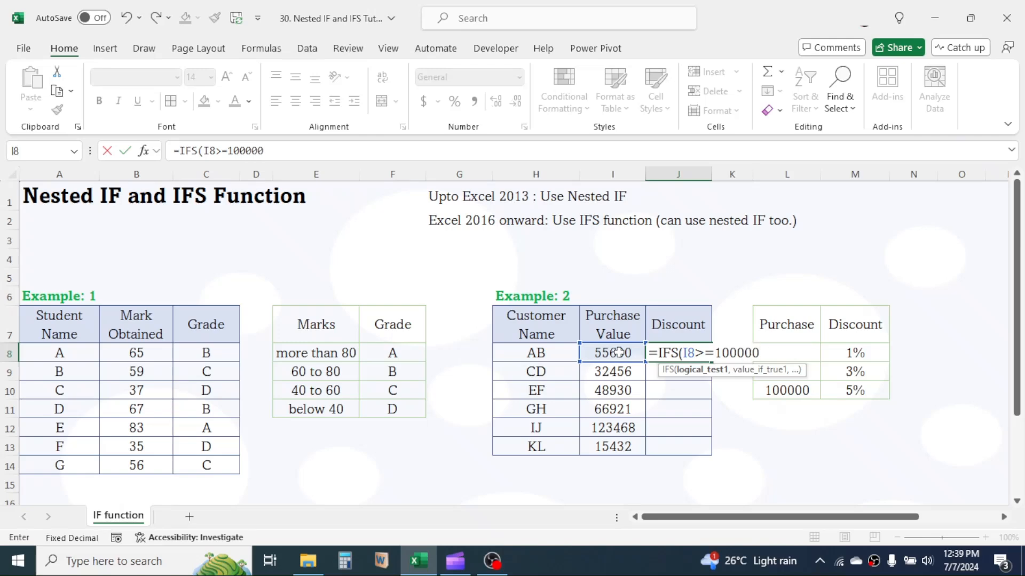
{"action": "type", "text": ","}
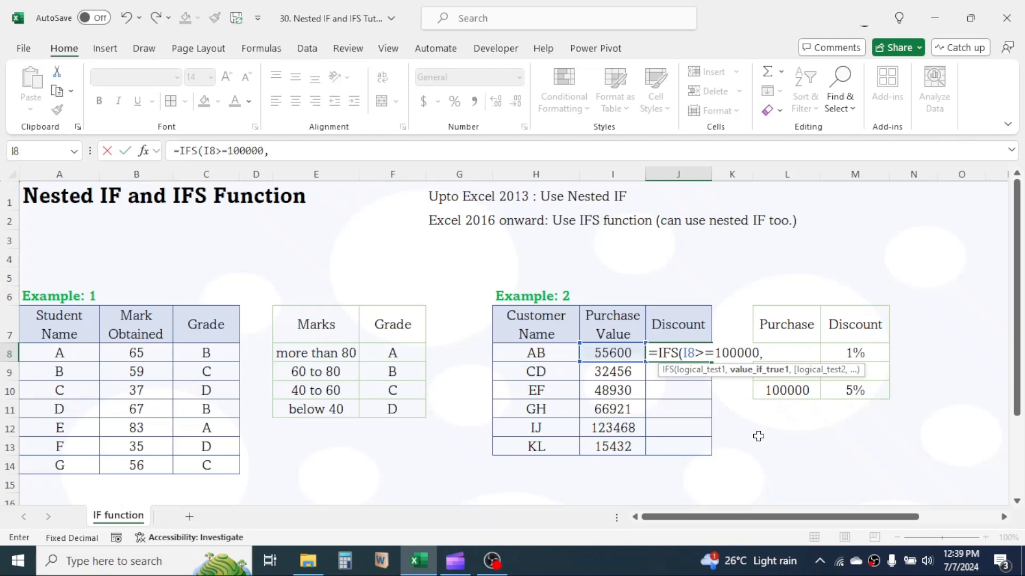
{"action": "key", "text": "Left"}
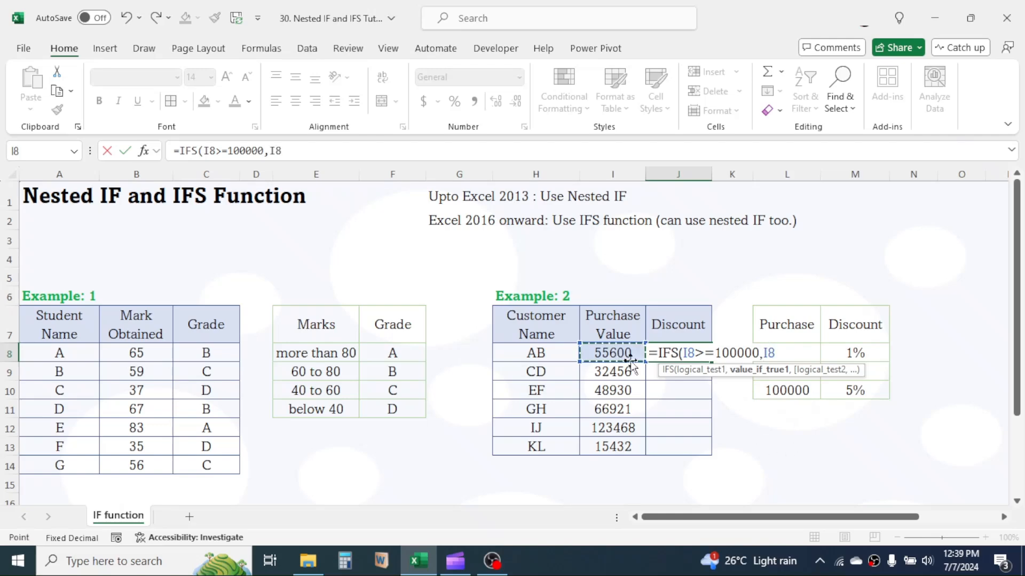
{"action": "type", "text": "*5%"}
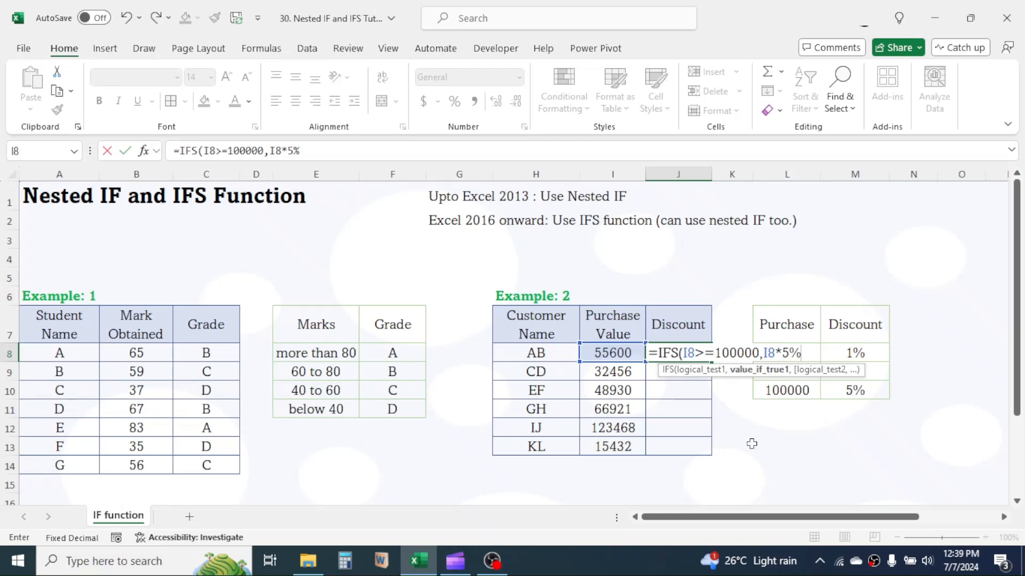
{"action": "type", "text": ","}
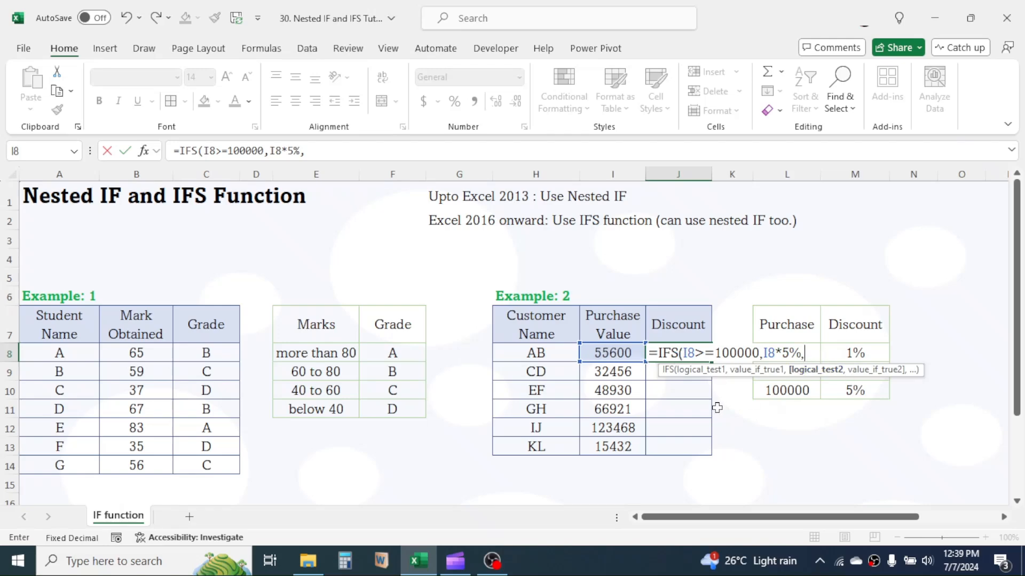
Step: Add a second IFS condition that returns I8*3% when I8>=50000
{"action": "left_click", "coordinate": [619, 352]}
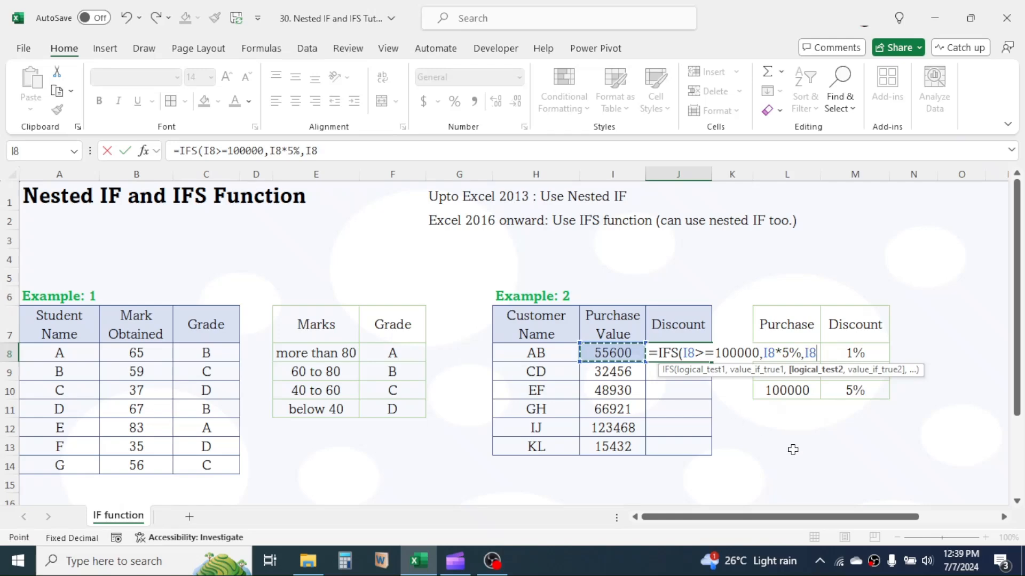
{"action": "type", "text": ">=50"}
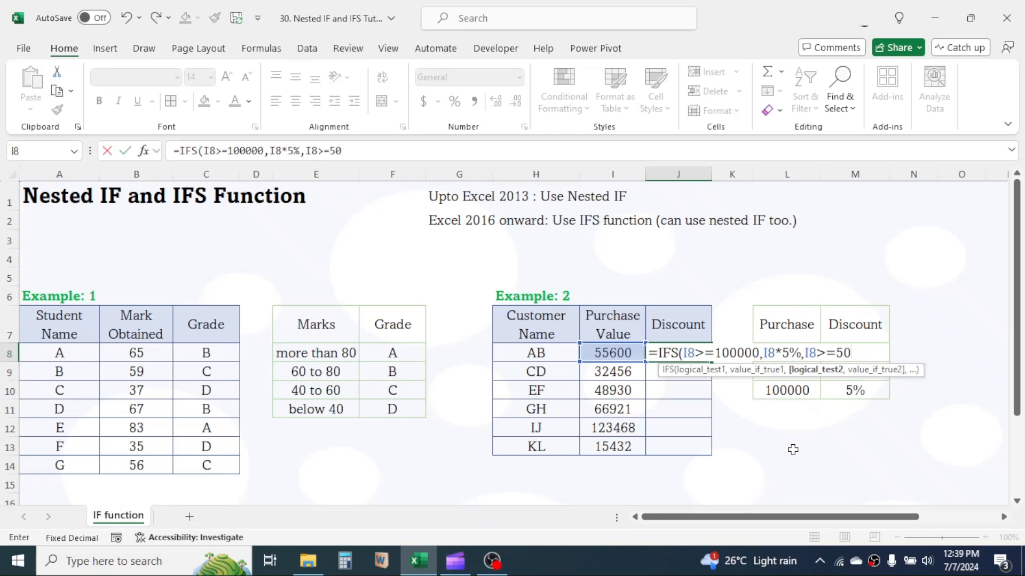
{"action": "type", "text": "000,"}
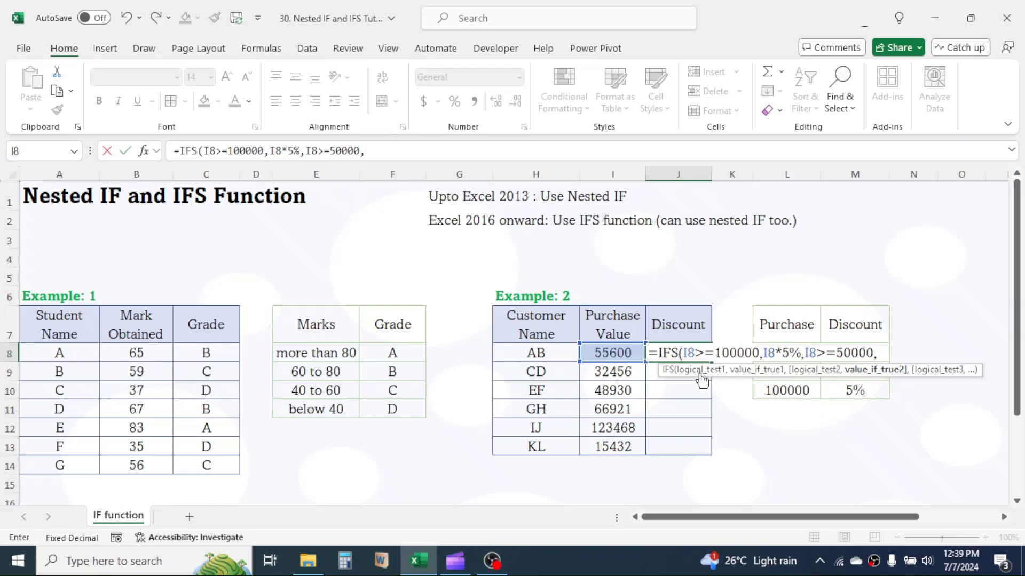
{"action": "left_click", "coordinate": [616, 352]}
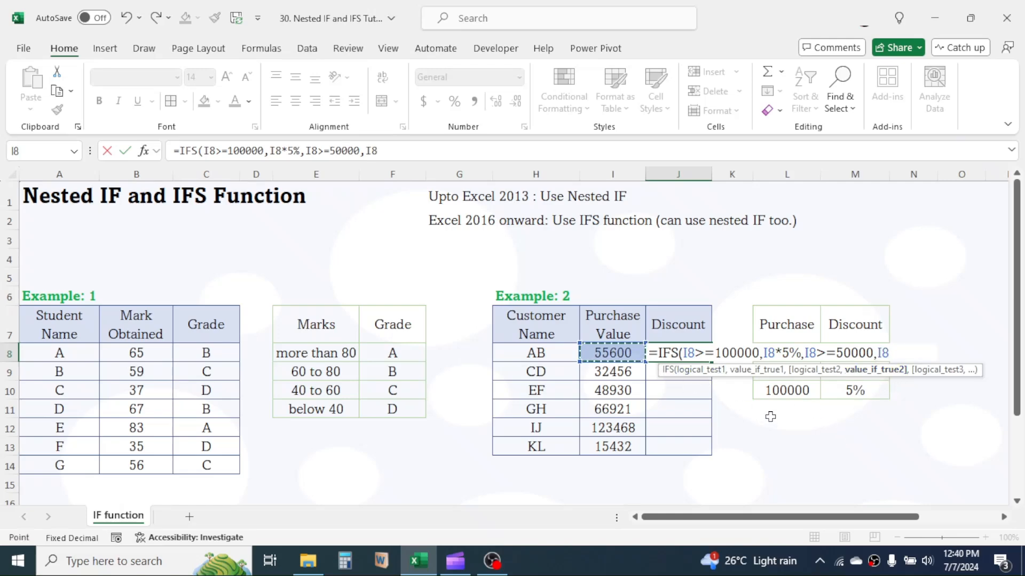
{"action": "type", "text": "*3%,"}
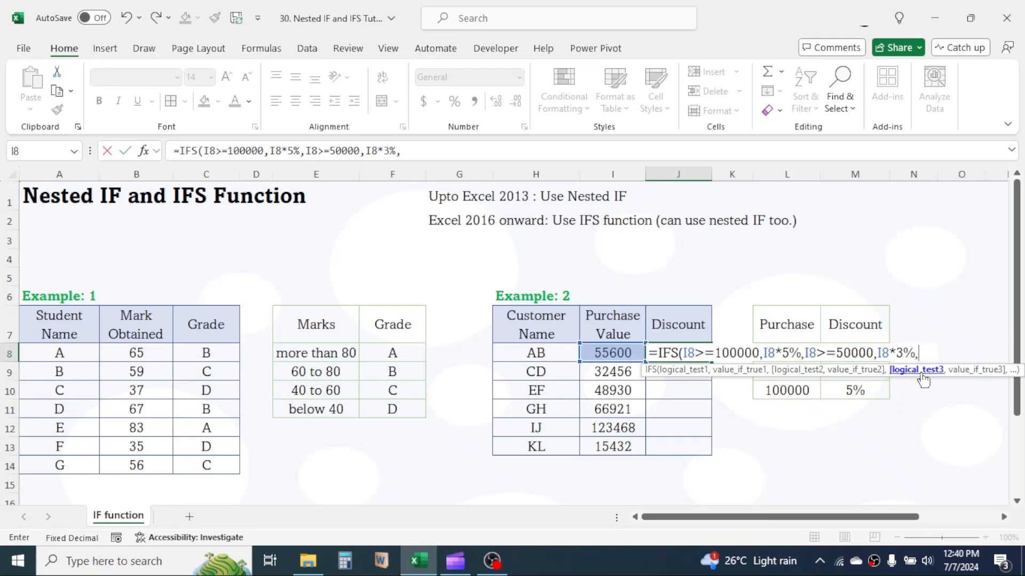
Step: Add a third IFS condition that returns I8*1% when I8>=25000
{"action": "left_click", "coordinate": [601, 350]}
{"action": "type", "text": ">"}
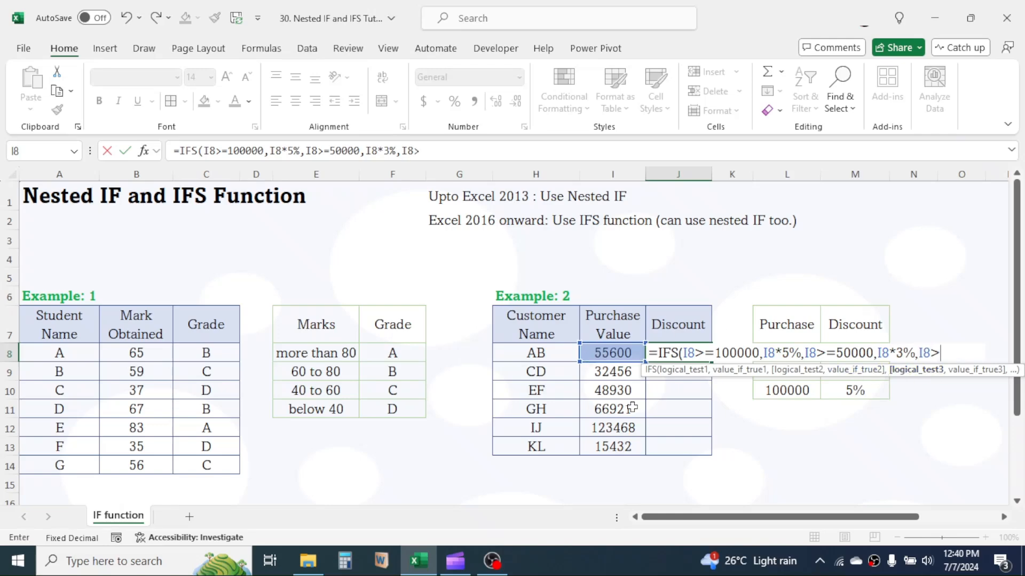
{"action": "type", "text": "=25"}
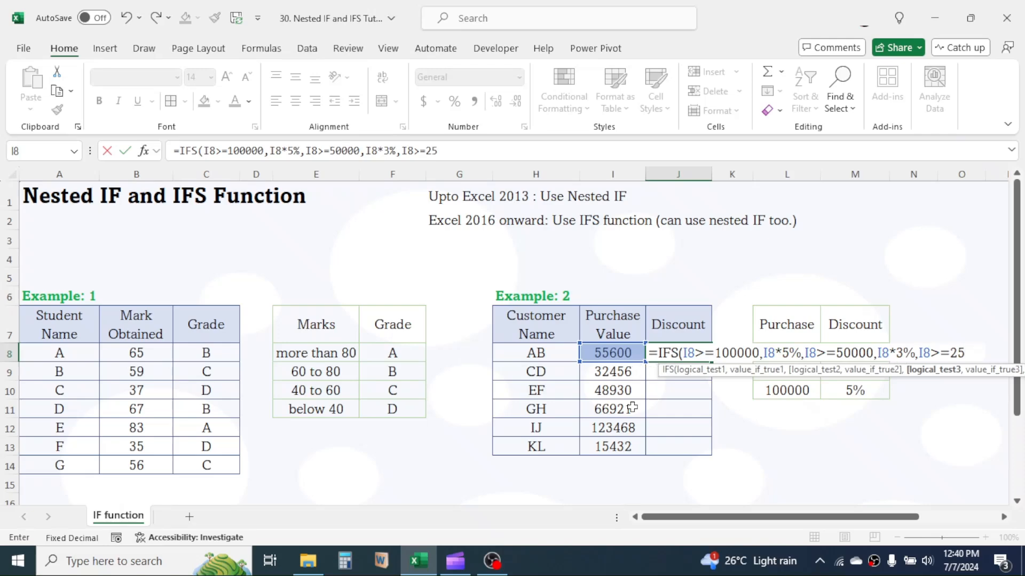
{"action": "type", "text": "000,"}
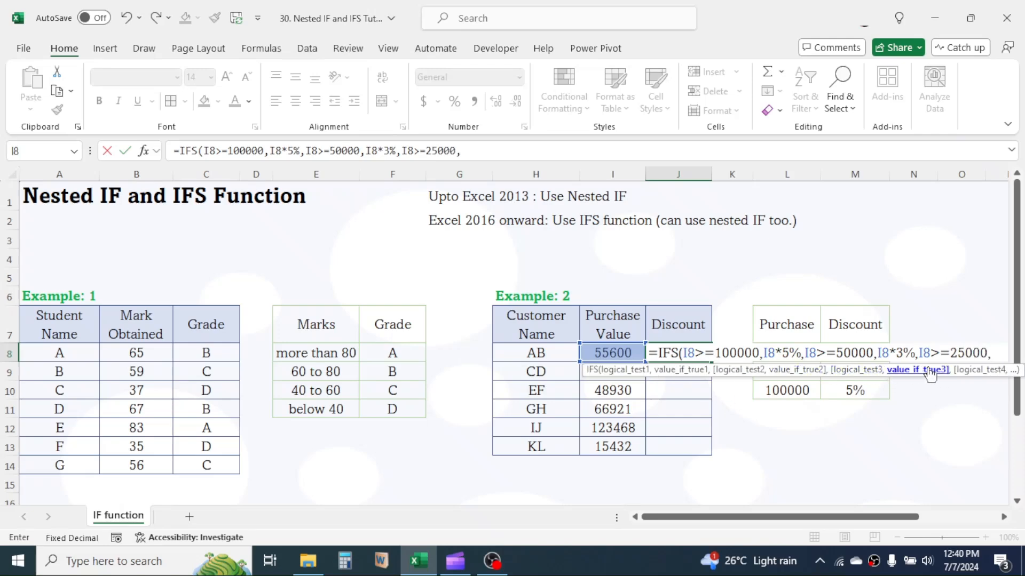
{"action": "left_click", "coordinate": [605, 348]}
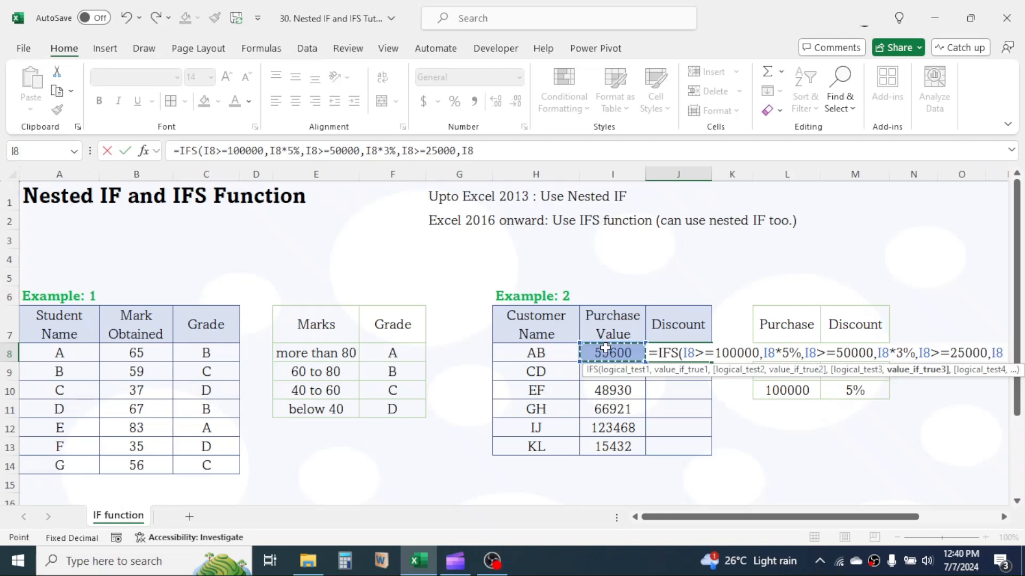
{"action": "type", "text": "*"}
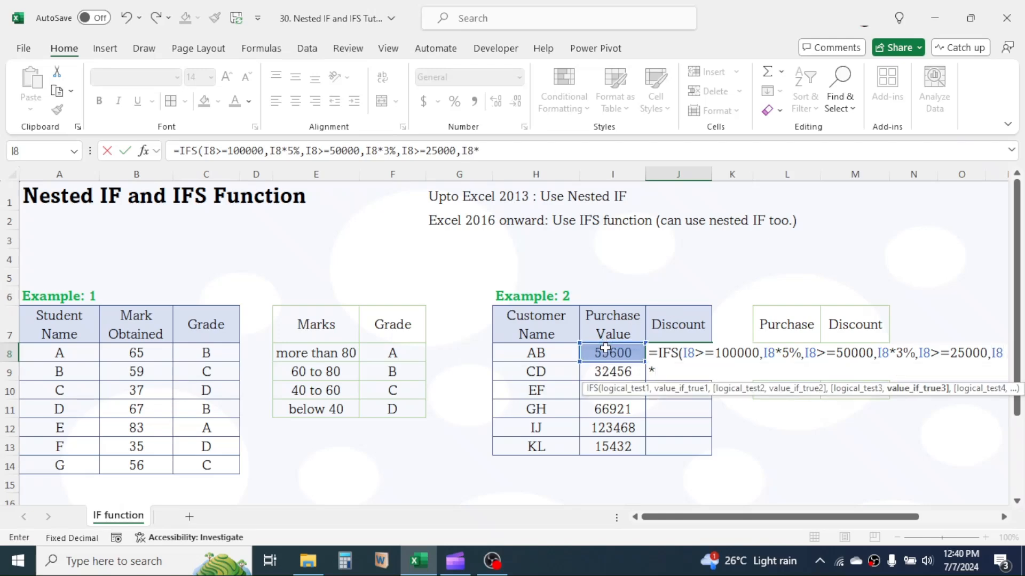
{"action": "type", "text": "1%,"}
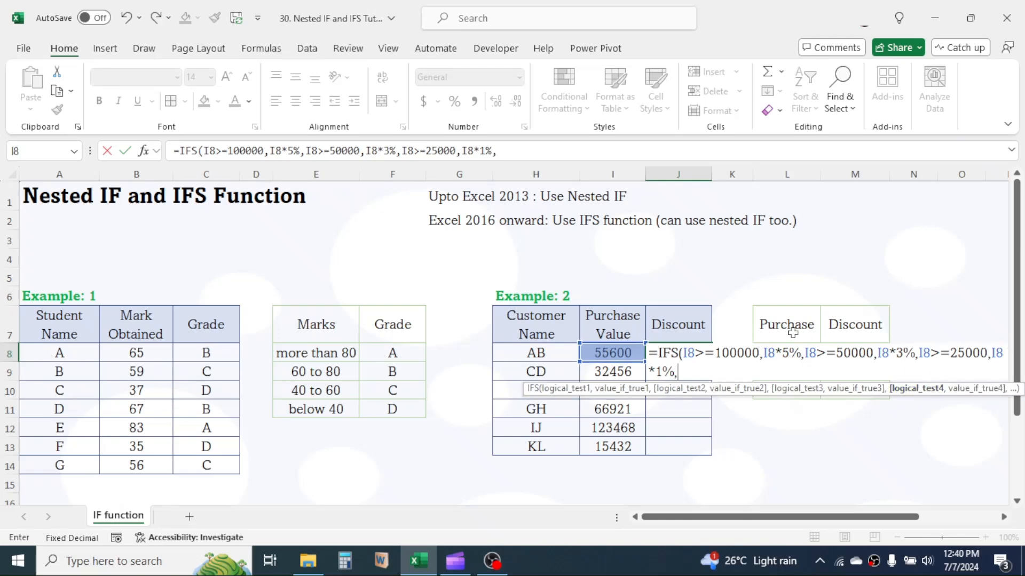
Step: Add a last IFS condition returning 0 when I8<25000, then close and enter the formula
{"action": "left_click", "coordinate": [615, 350]}
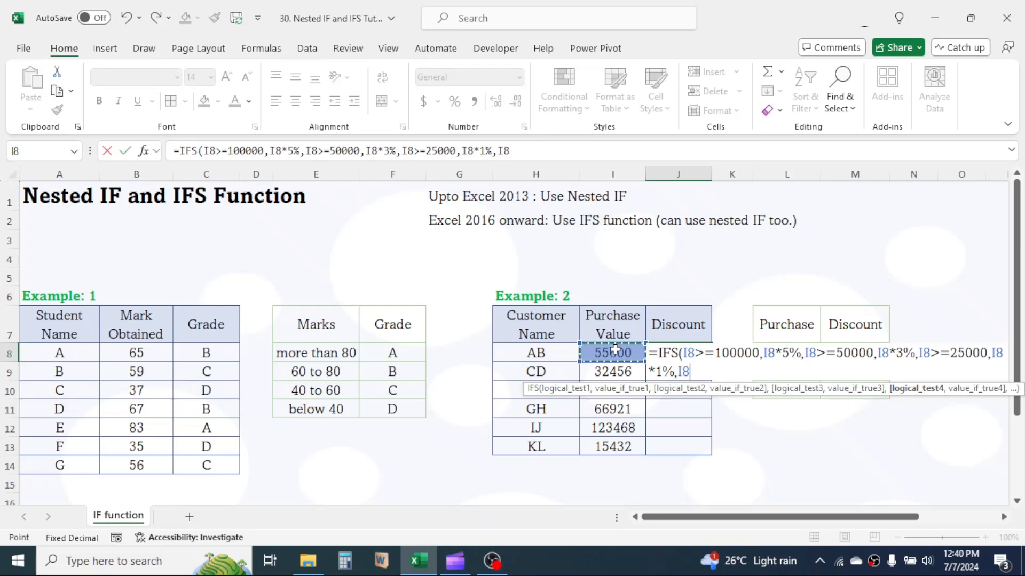
{"action": "type", "text": "<25000,"}
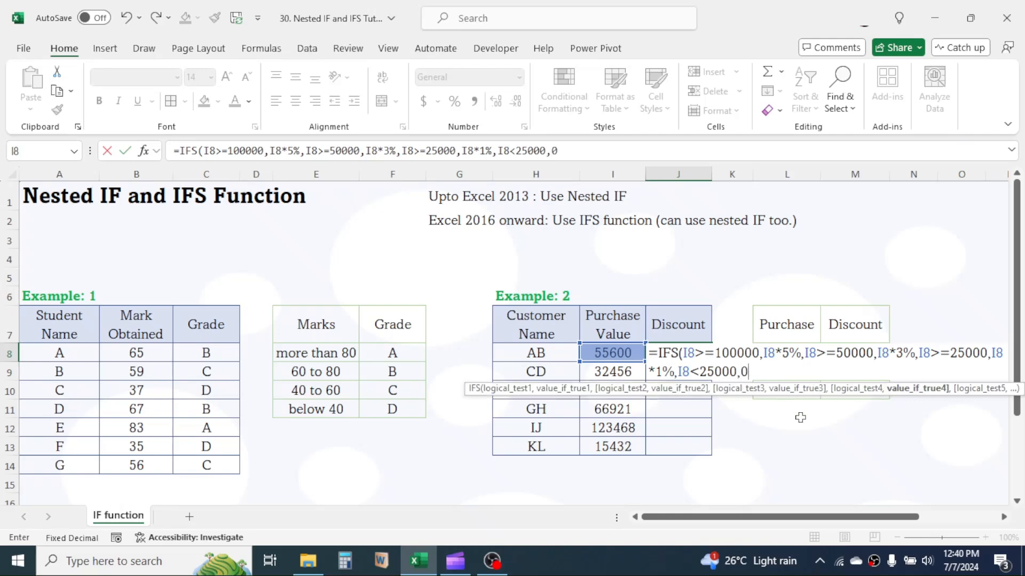
{"action": "type", "text": "0)"}
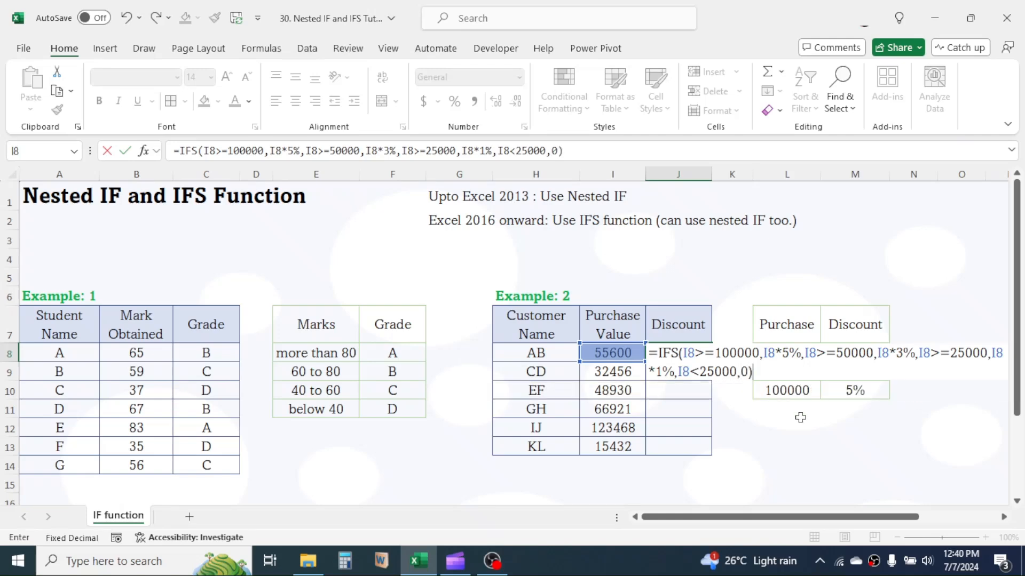
{"action": "key", "text": "Return"}
Step: Fill the discount formula from J8 down to J13 and centre the discounts horizontally
{"action": "left_click", "coordinate": [683, 353]}
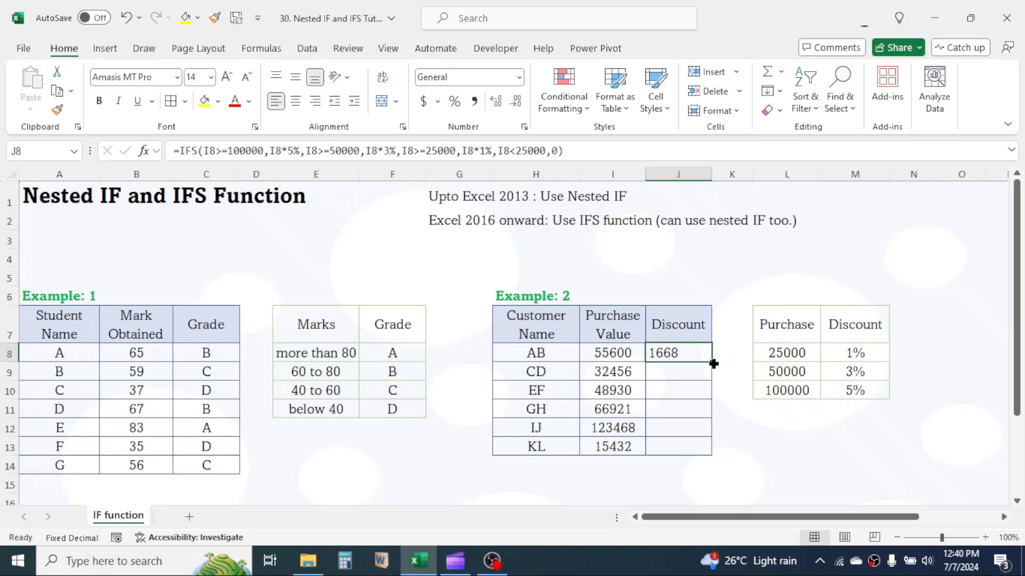
{"action": "left_click_drag", "start_coordinate": [714, 364], "coordinate": [712, 453]}
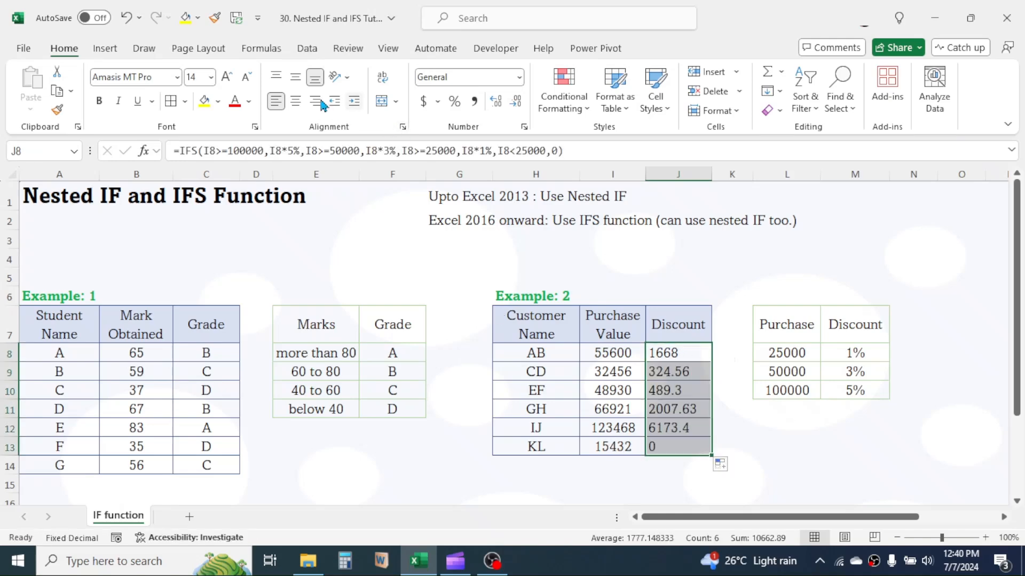
{"action": "left_click", "coordinate": [295, 101]}
{"action": "left_click", "coordinate": [680, 390]}
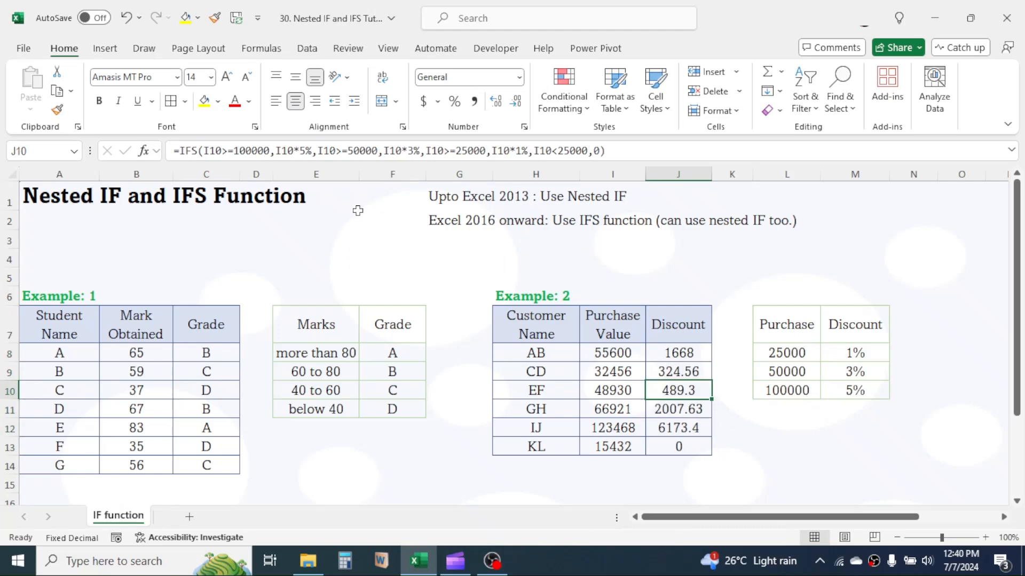
{"action": "left_click", "coordinate": [373, 255]}
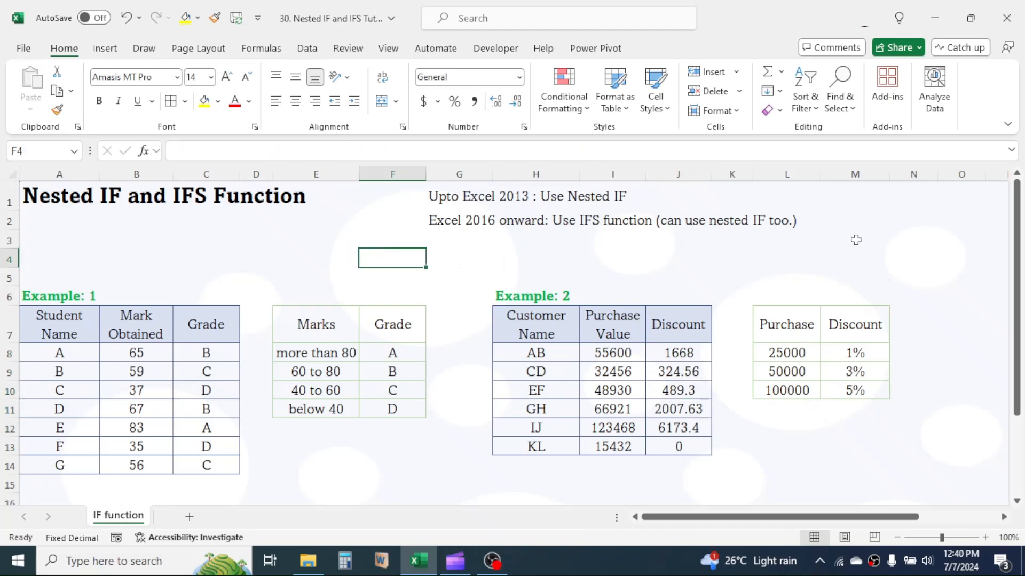